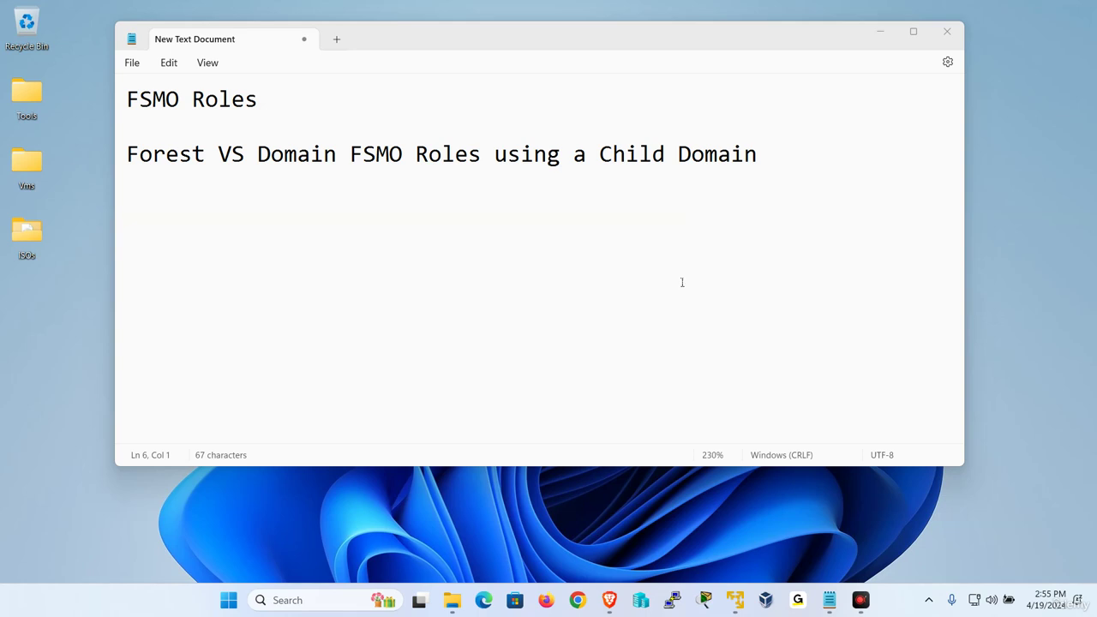
# Switch to the W2019-3 virtual machine and review the Ethernet0 adapter's connection details, including its IPv4 DNS servers
pyautogui.moveTo(739, 601)
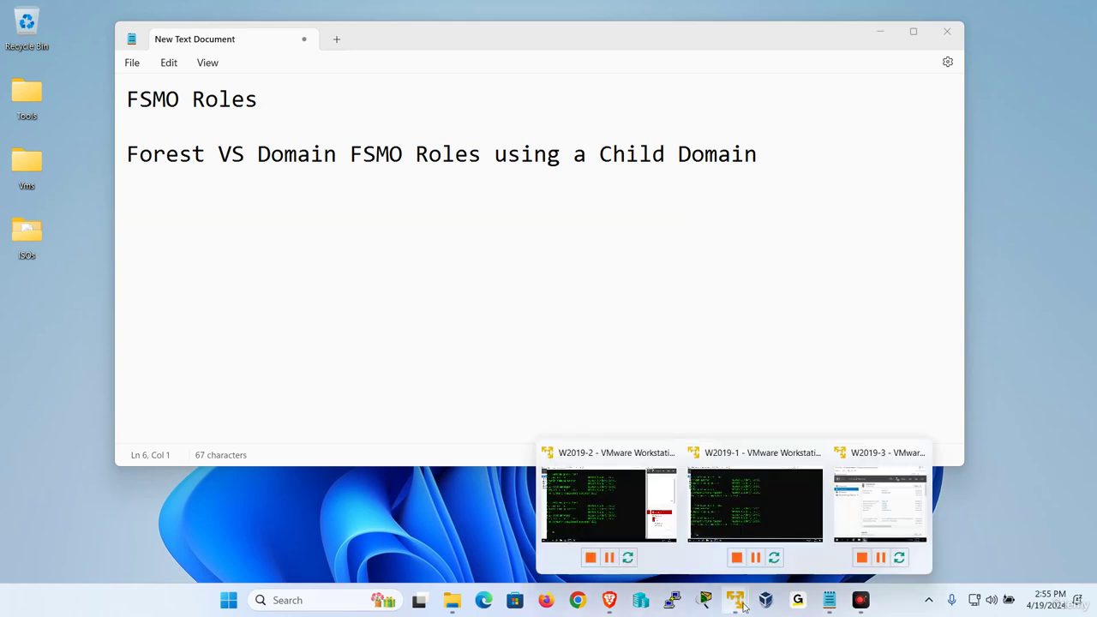
pyautogui.click(850, 527)
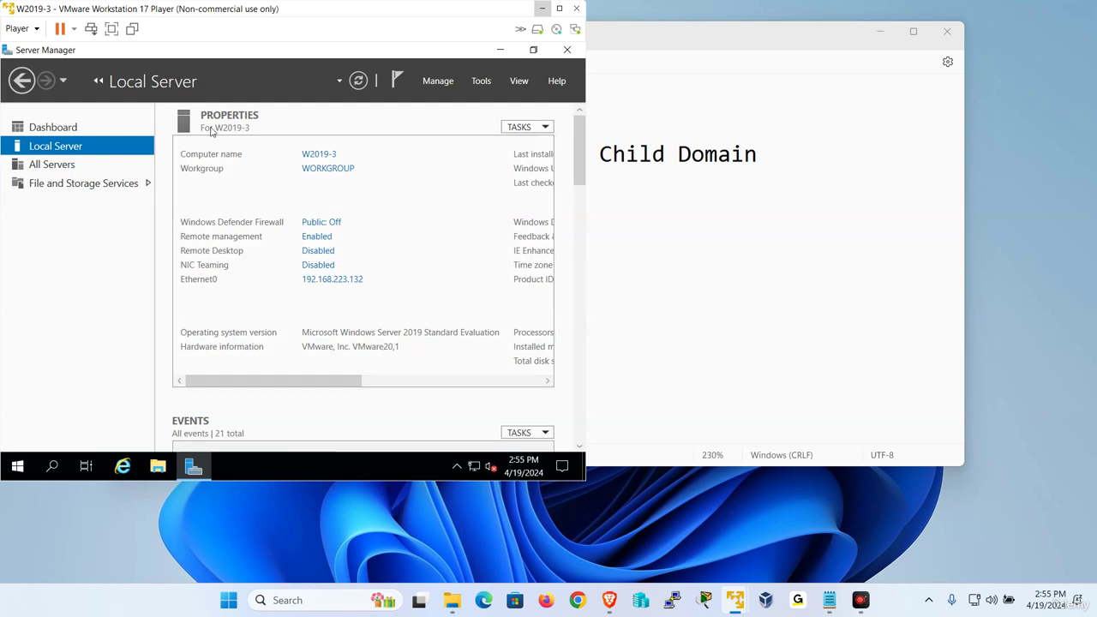
pyautogui.click(350, 282)
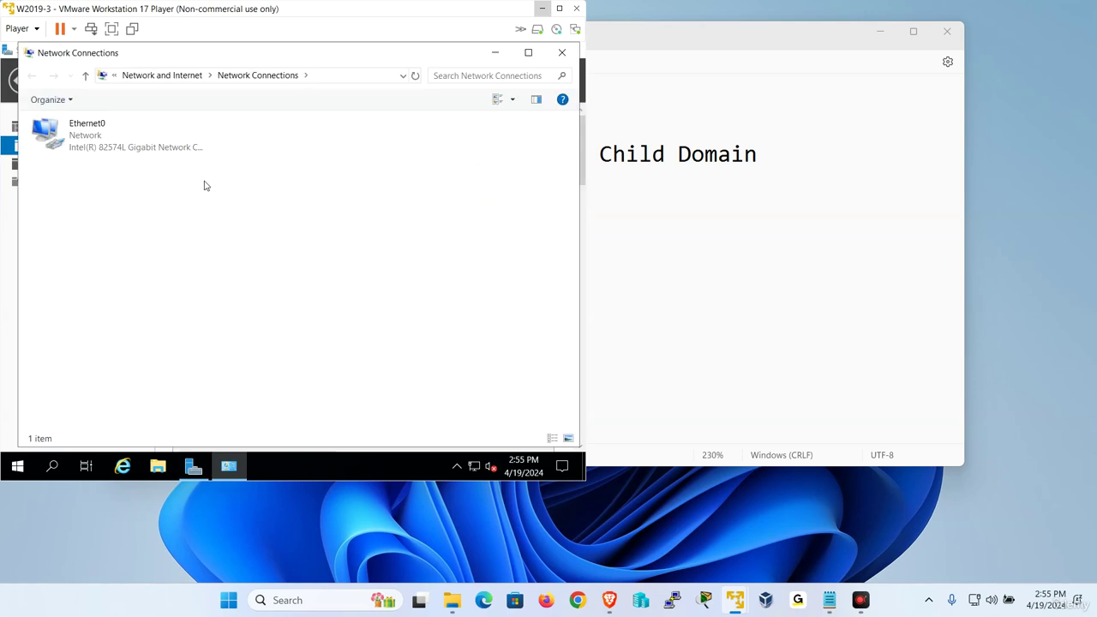
pyautogui.click(99, 147)
pyautogui.rightClick(98, 146)
pyautogui.click(124, 164)
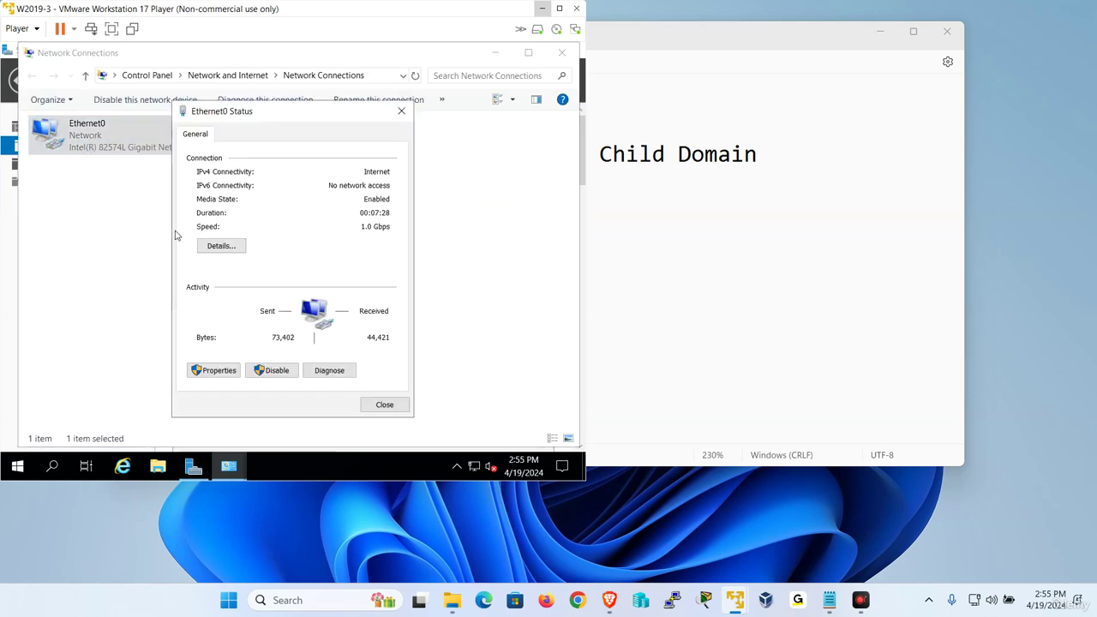
pyautogui.click(225, 246)
pyautogui.click(339, 265)
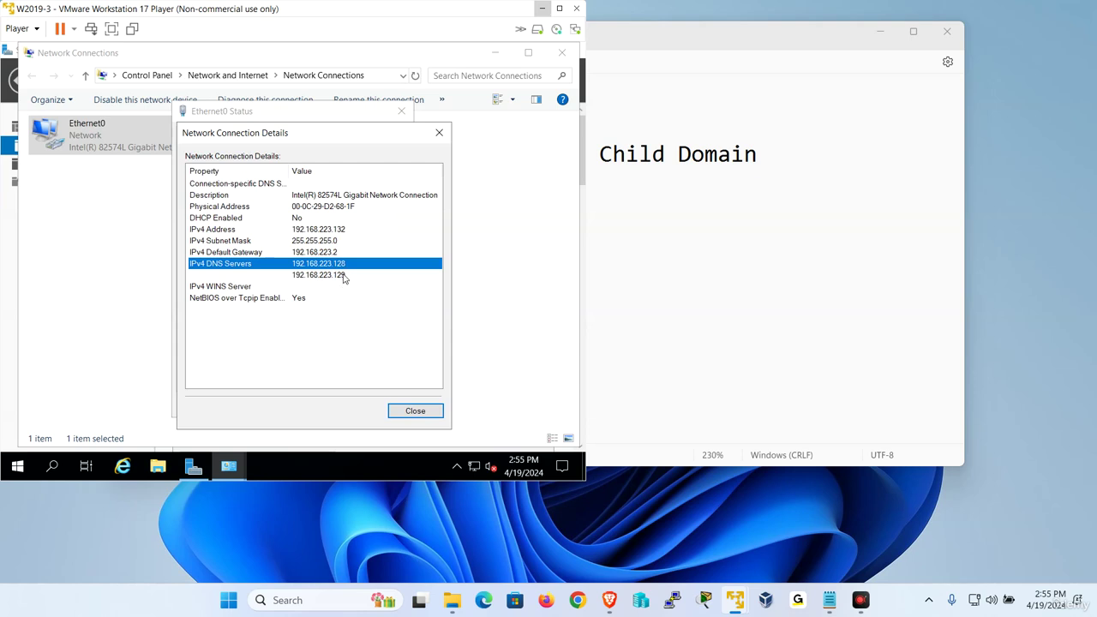
pyautogui.click(343, 275)
pyautogui.click(412, 410)
pyautogui.click(404, 407)
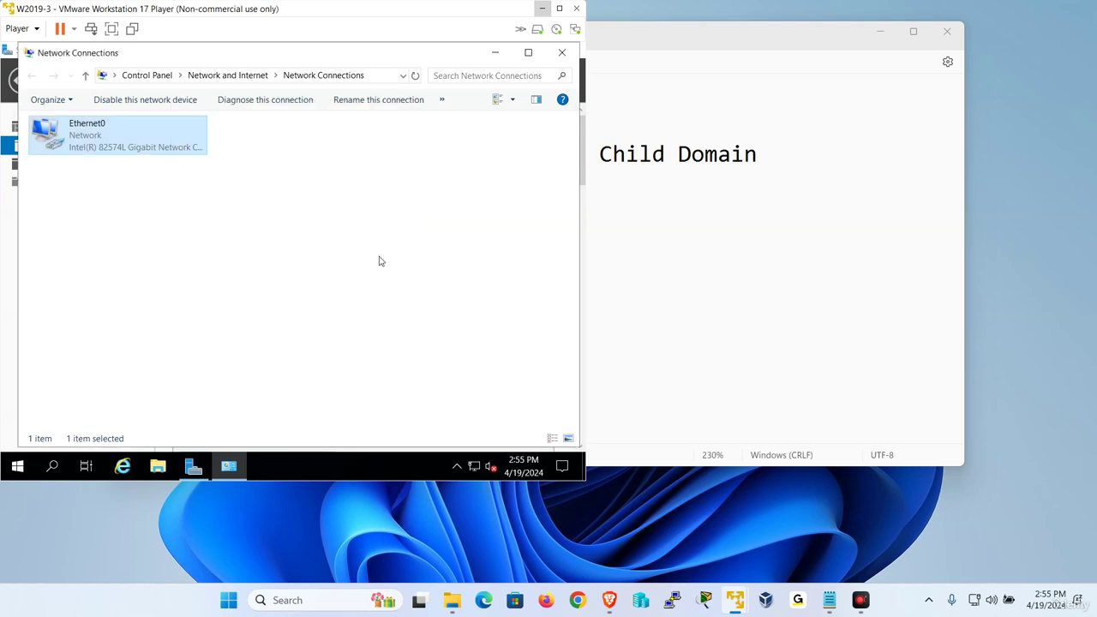
pyautogui.click(562, 53)
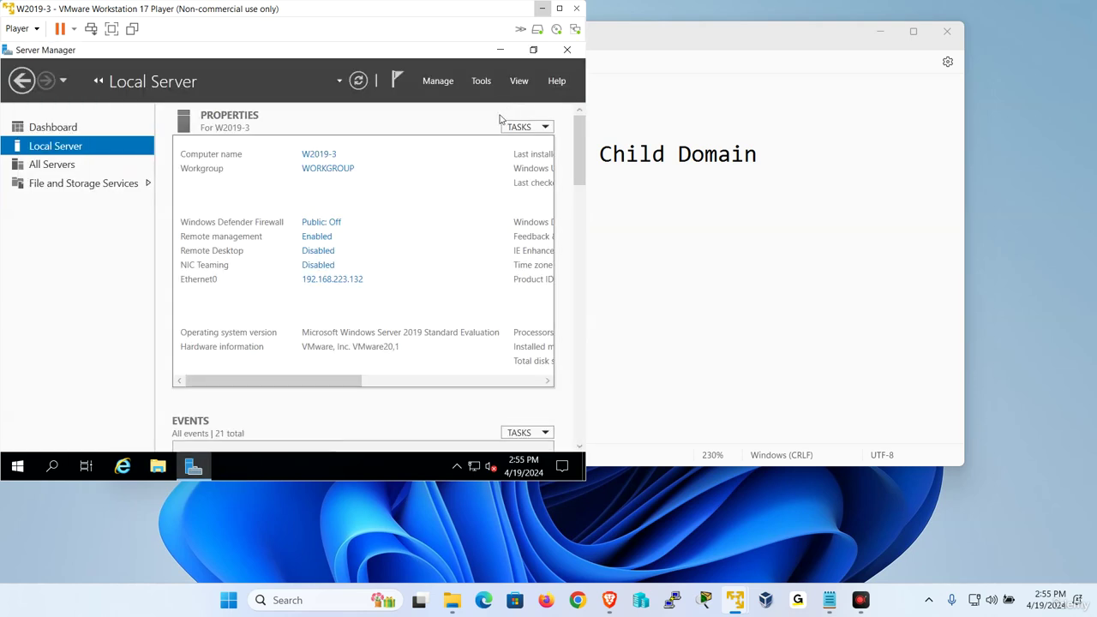
# Start adding roles and features, choosing a role-based or feature-based installation with W2019-3 as the destination server
pyautogui.click(438, 81)
pyautogui.click(463, 97)
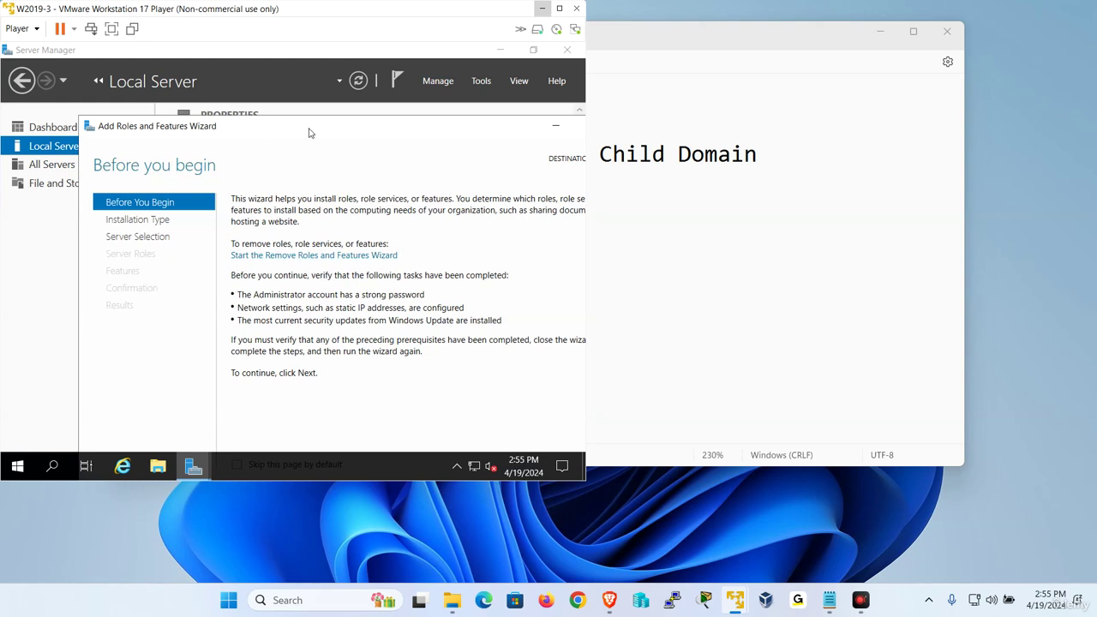
pyautogui.click(408, 437)
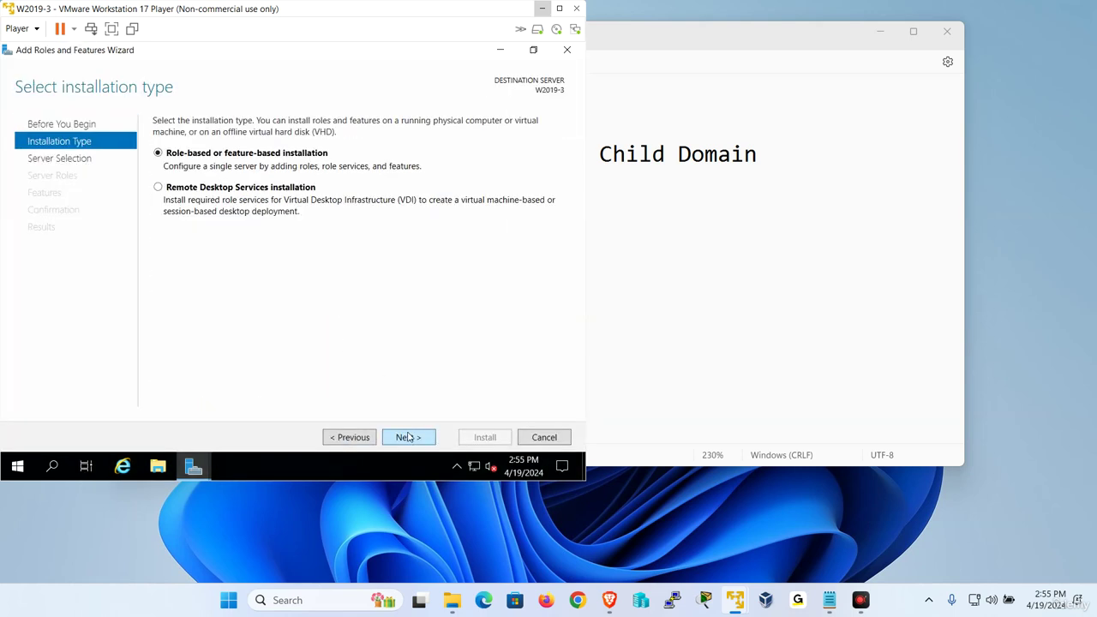
pyautogui.click(409, 439)
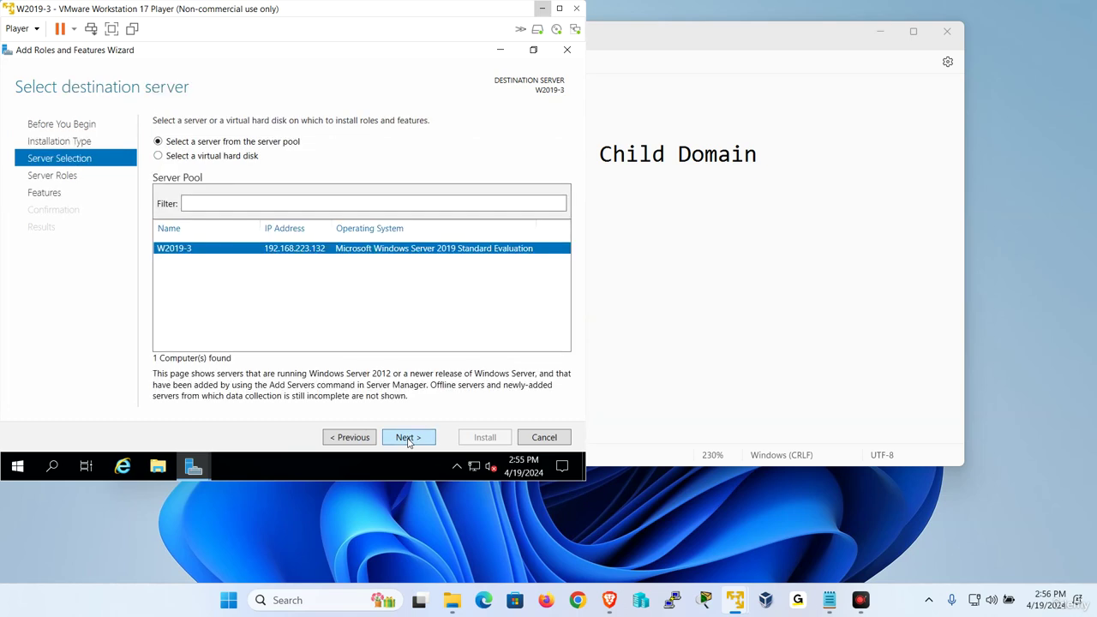
pyautogui.click(409, 439)
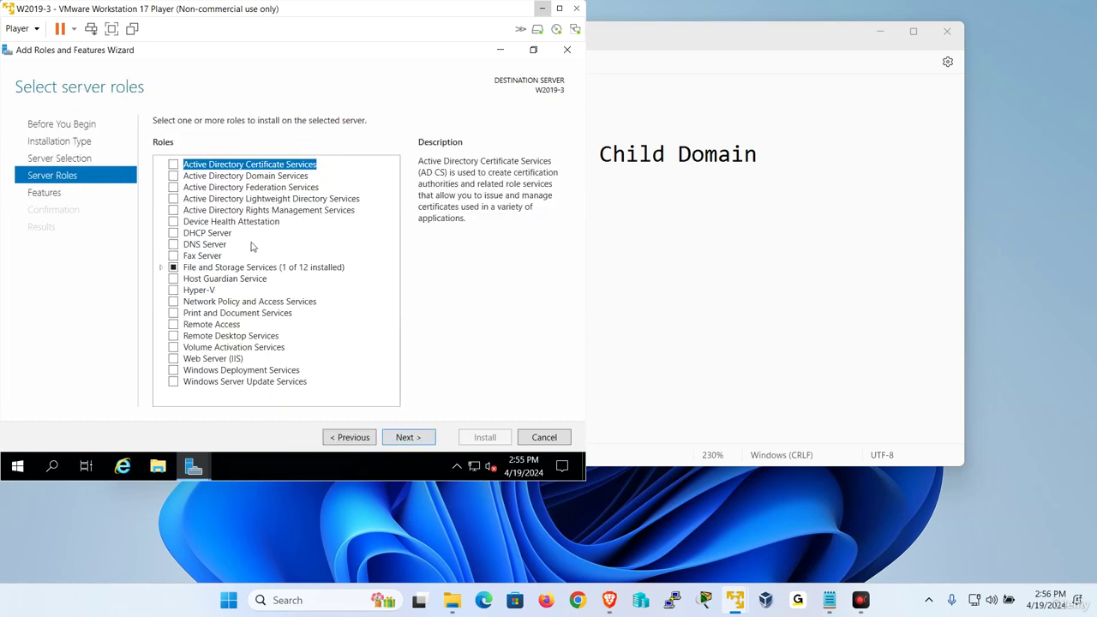
# Install the Active Directory Domain Services role with its required features and management tools
pyautogui.click(173, 175)
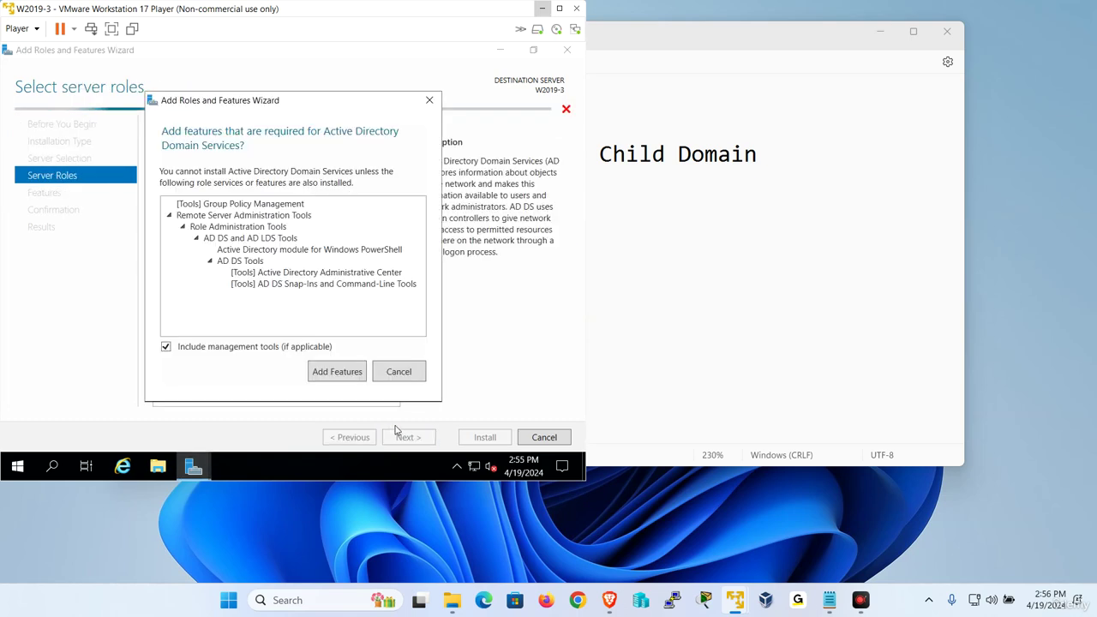
pyautogui.click(347, 374)
pyautogui.click(419, 439)
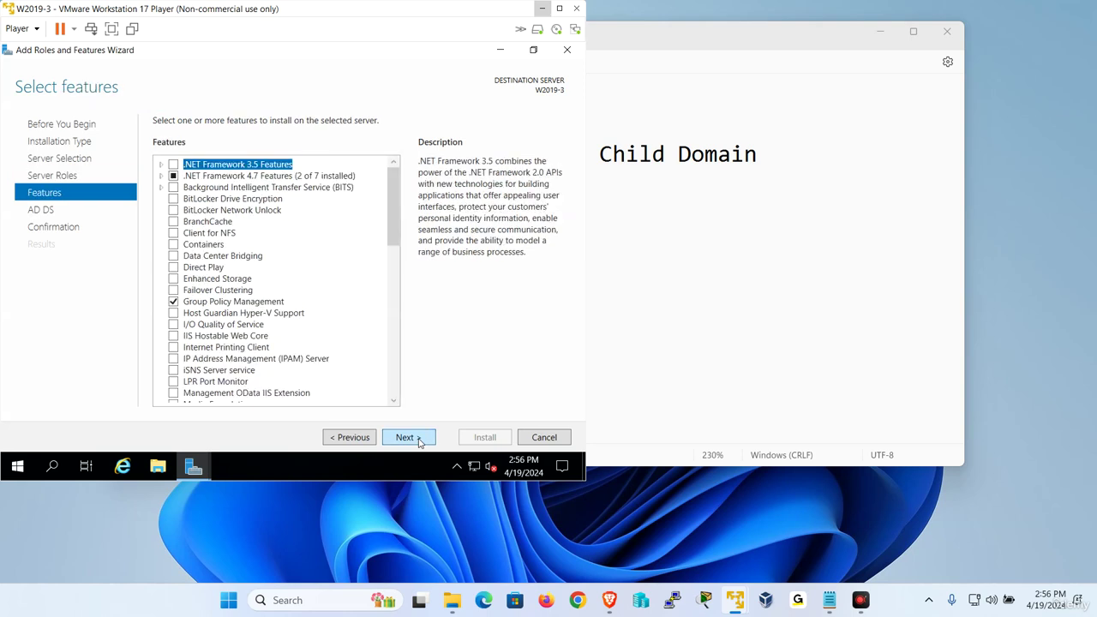
pyautogui.click(419, 440)
pyautogui.click(419, 441)
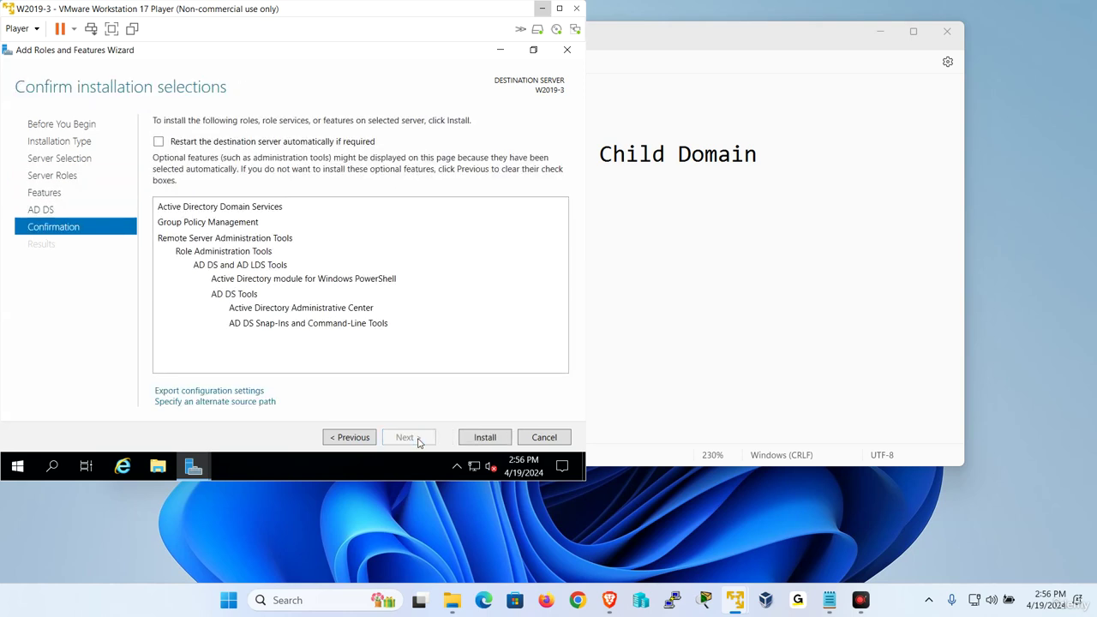
pyautogui.click(483, 440)
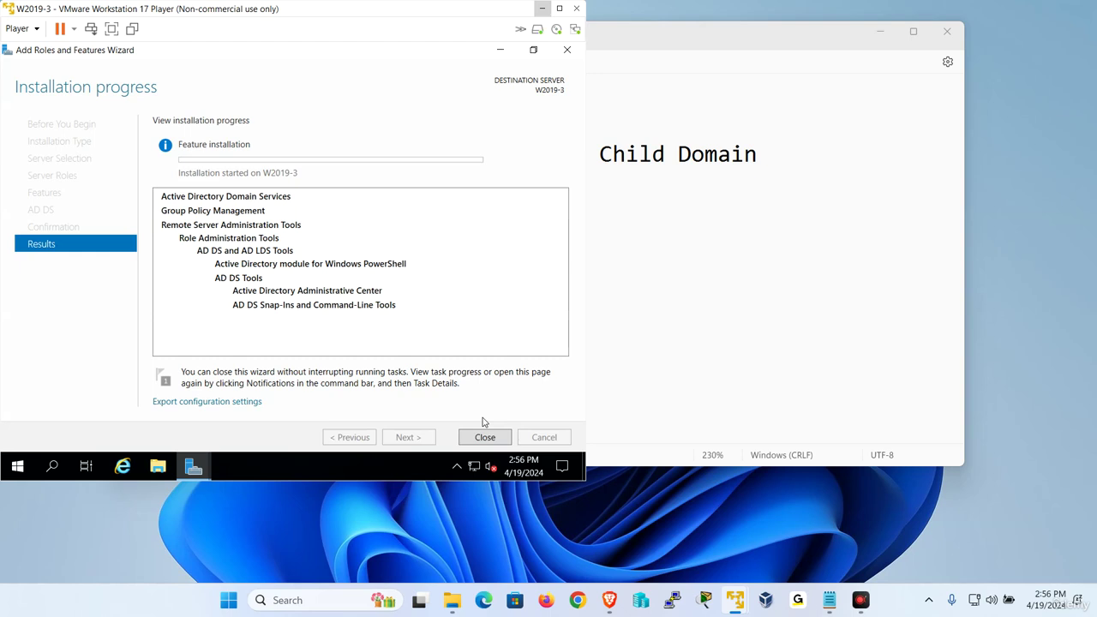
# Switch to the Notepad document and list PDC, RID and INFR on separate lines below the title text
pyautogui.click(677, 197)
pyautogui.click(536, 234)
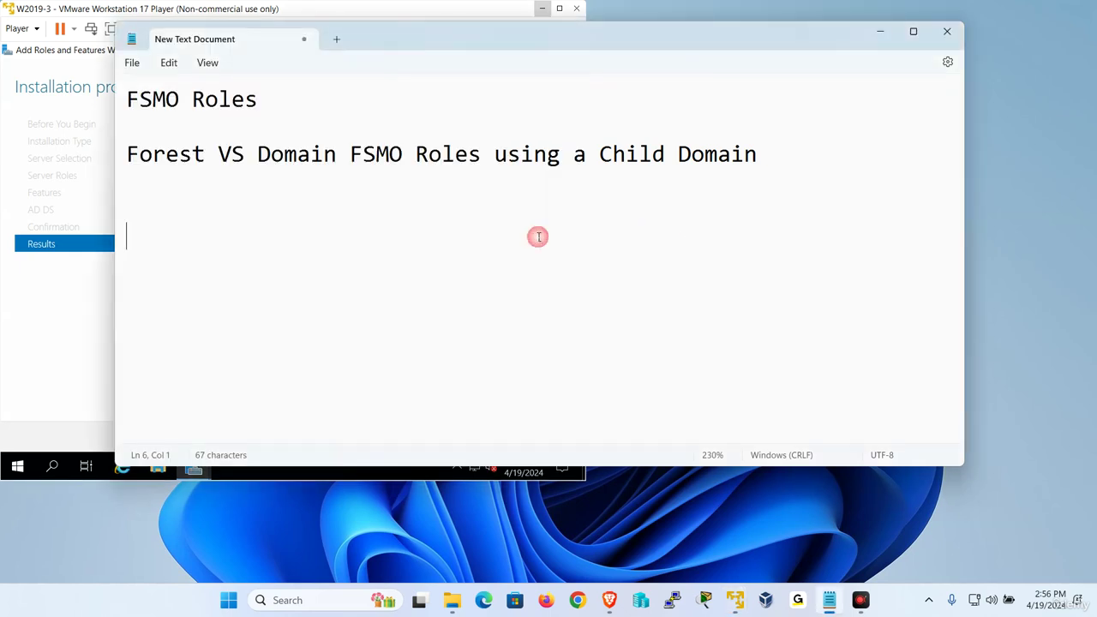
pyautogui.write('PDC')
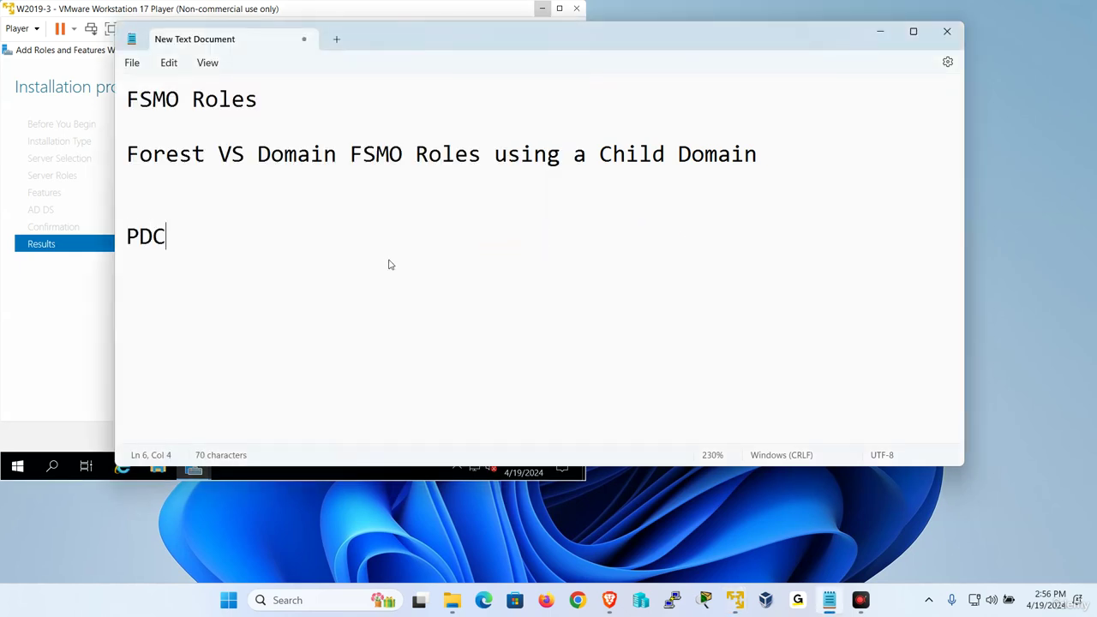
pyautogui.press('Return')
pyautogui.write('RID')
pyautogui.press('Return')
pyautogui.write('INFT')
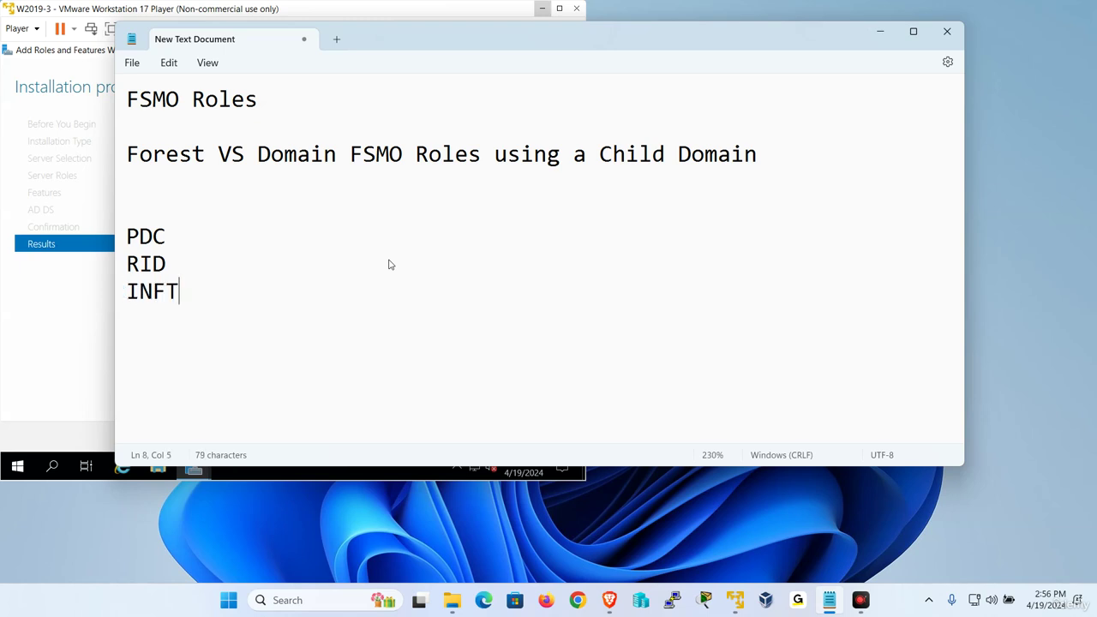
pyautogui.press('BackSpace')
pyautogui.write('R')
# Add the heading "Per a Domain" above the PDC, RID and INFR list, followed by a blank line
pyautogui.click(180, 211)
pyautogui.press('Return')
pyautogui.press('Return')
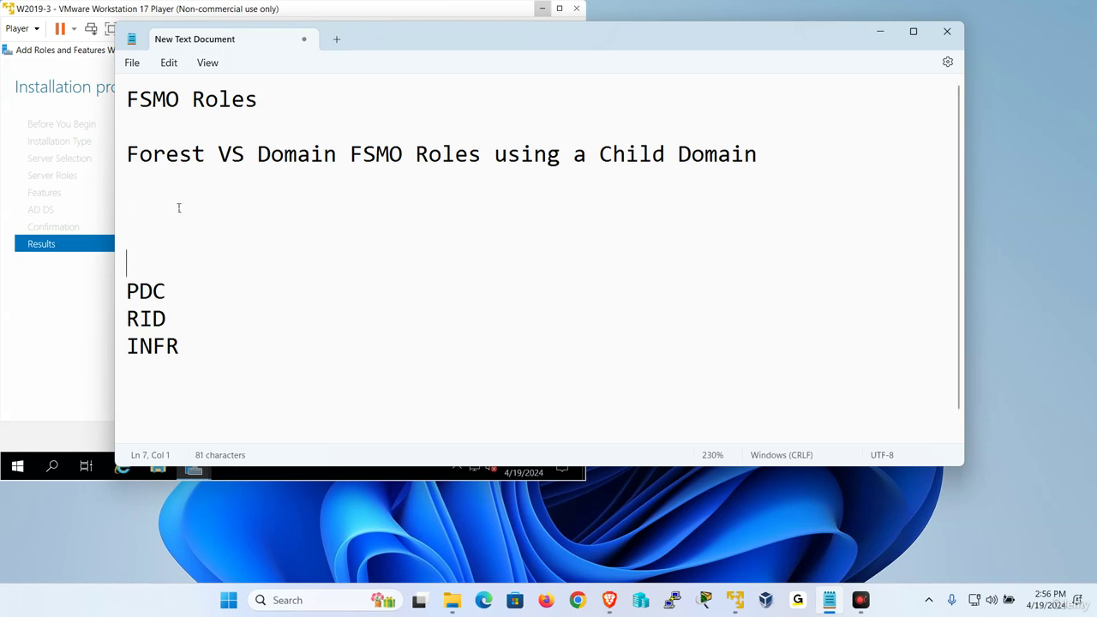
pyautogui.write('Per a ')
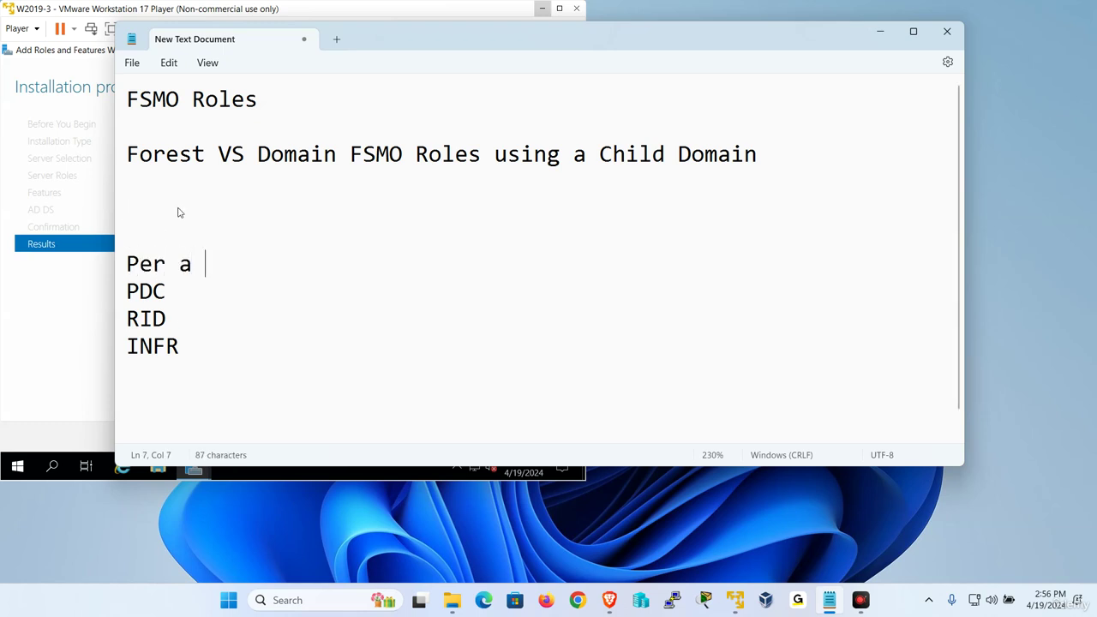
pyautogui.write('Domain')
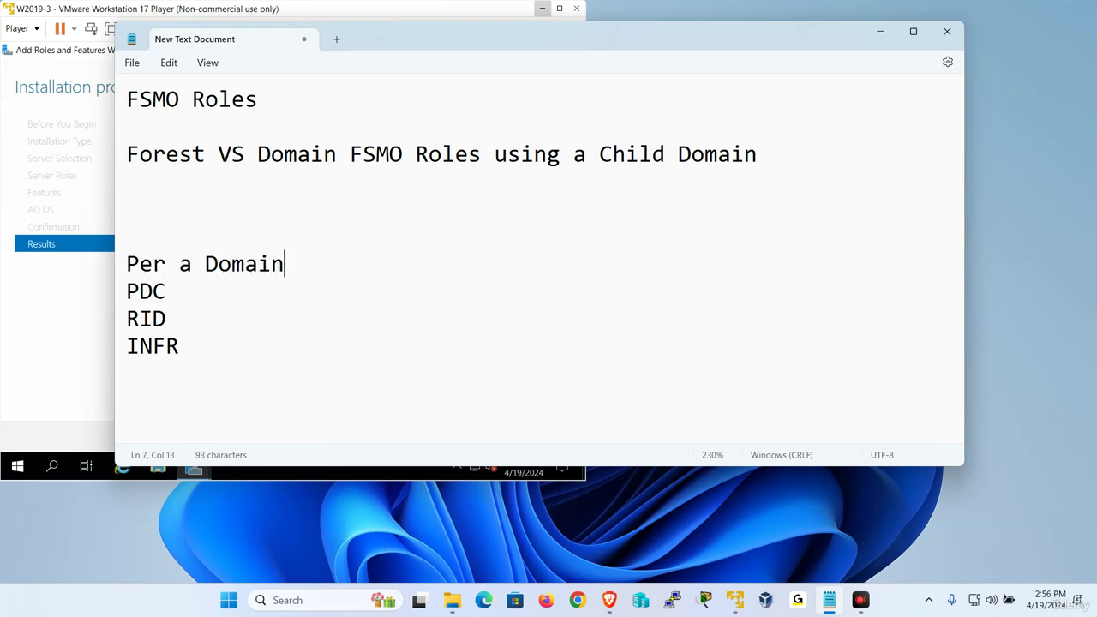
pyautogui.press('Return')
# Add the heading "Per a Forest" below INFR, with a blank line before and after it
pyautogui.doubleClick(193, 347)
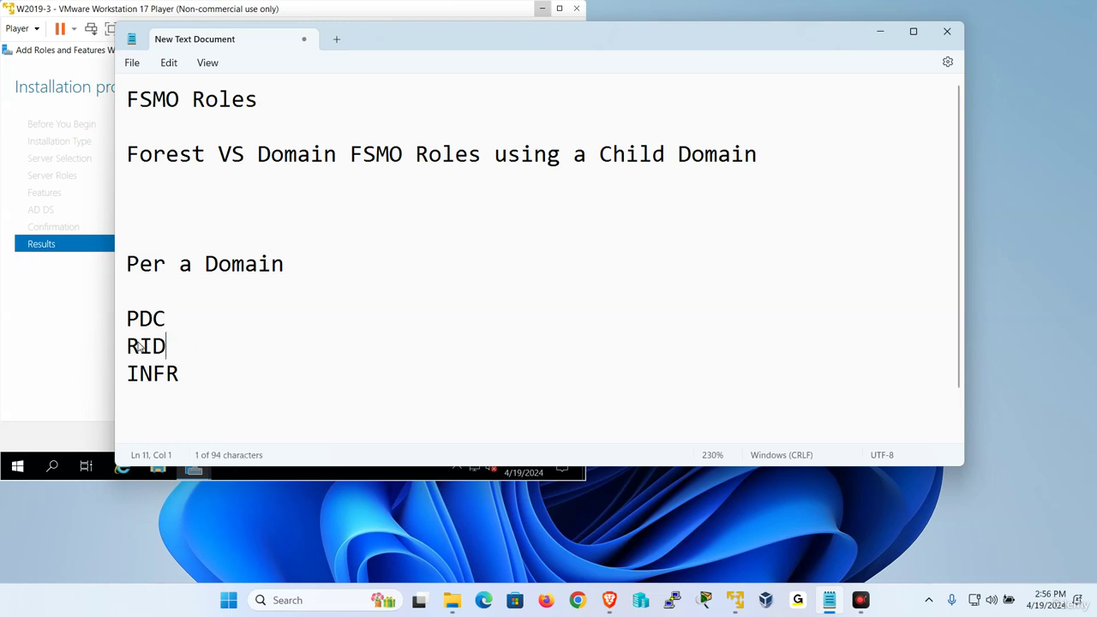
pyautogui.click(209, 376)
pyautogui.press('Return')
pyautogui.press('Return')
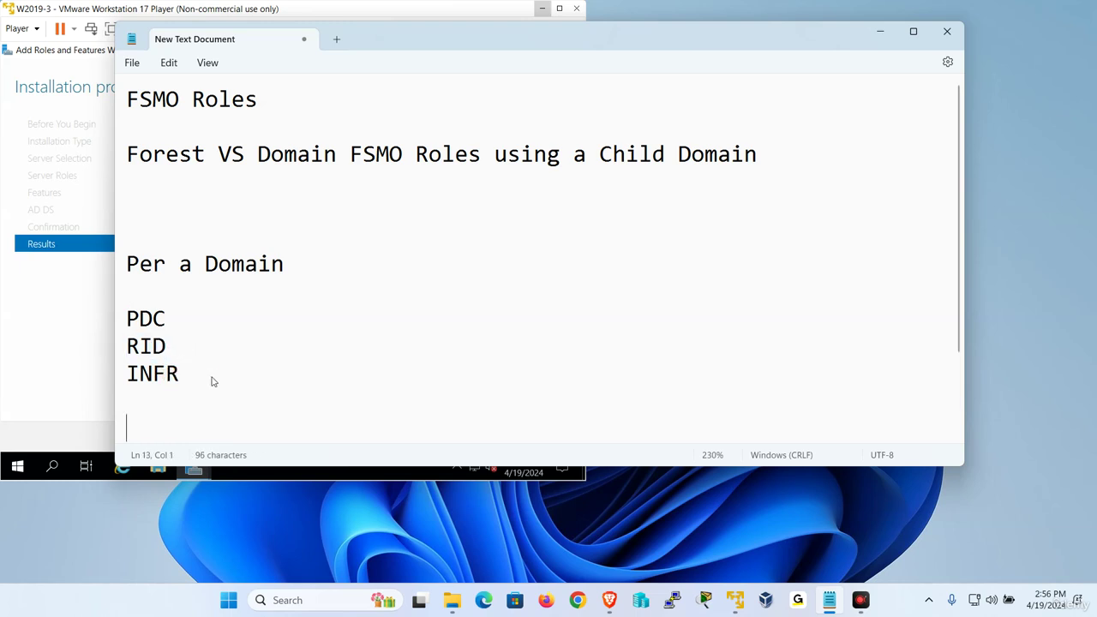
pyautogui.write('Per a ')
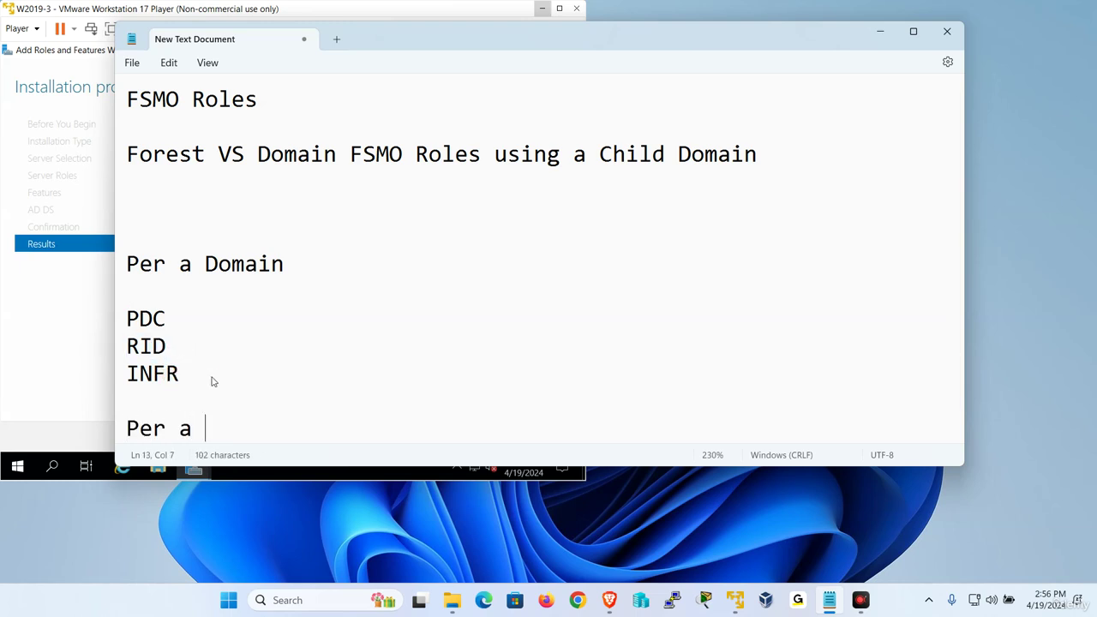
pyautogui.write('Forestr')
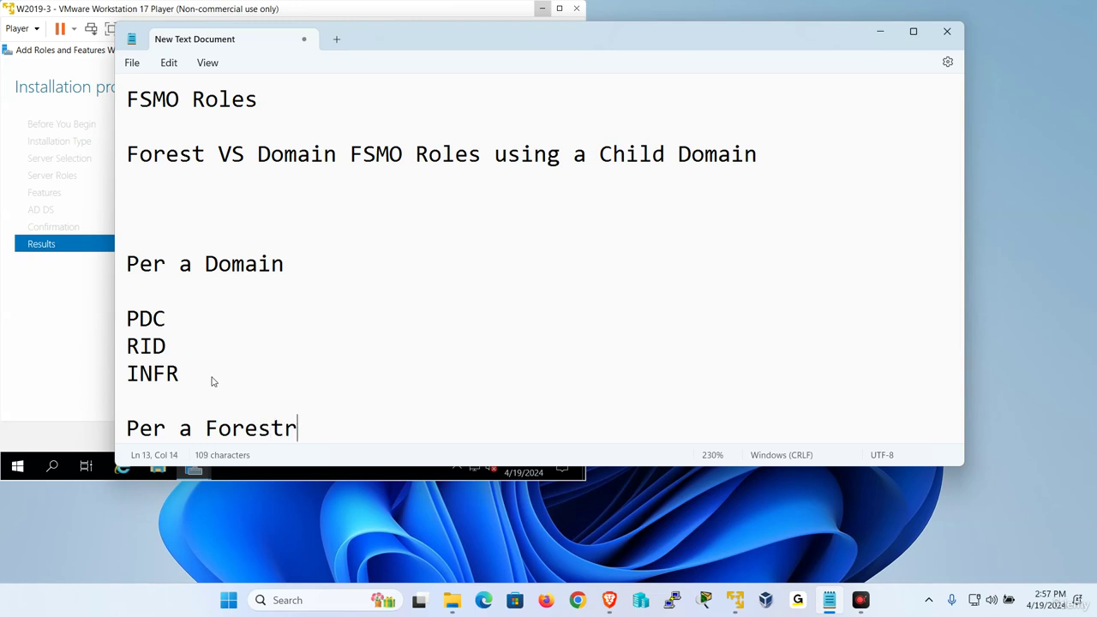
pyautogui.press('BackSpace')
pyautogui.press('Return')
pyautogui.press('Return')
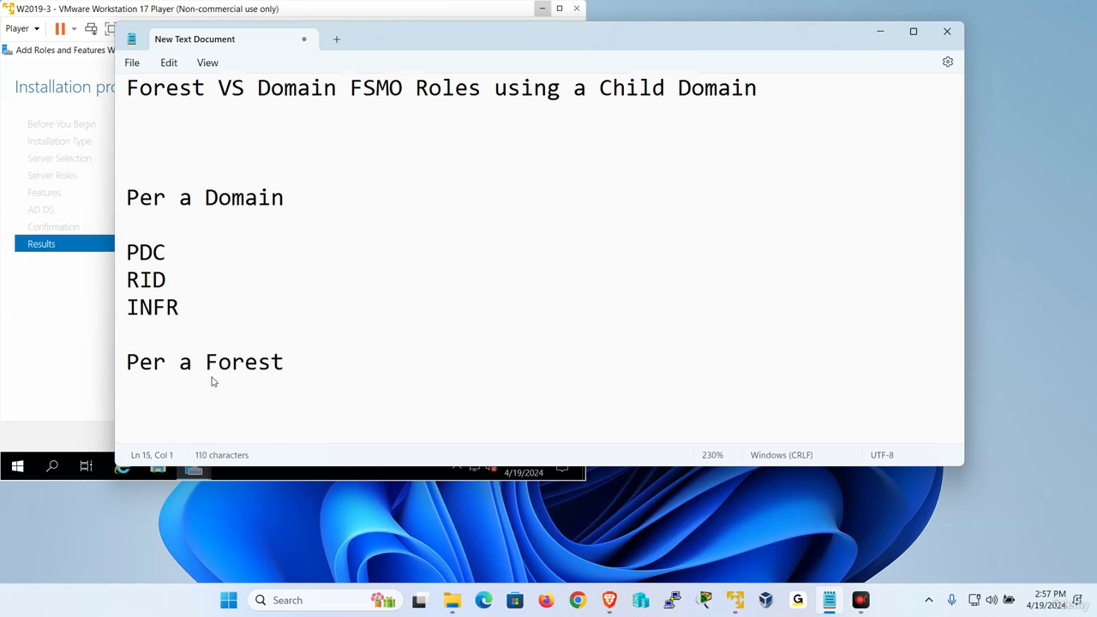
# List Schema and Name on separate lines under the "Per a Forest" heading
pyautogui.write('Schema')
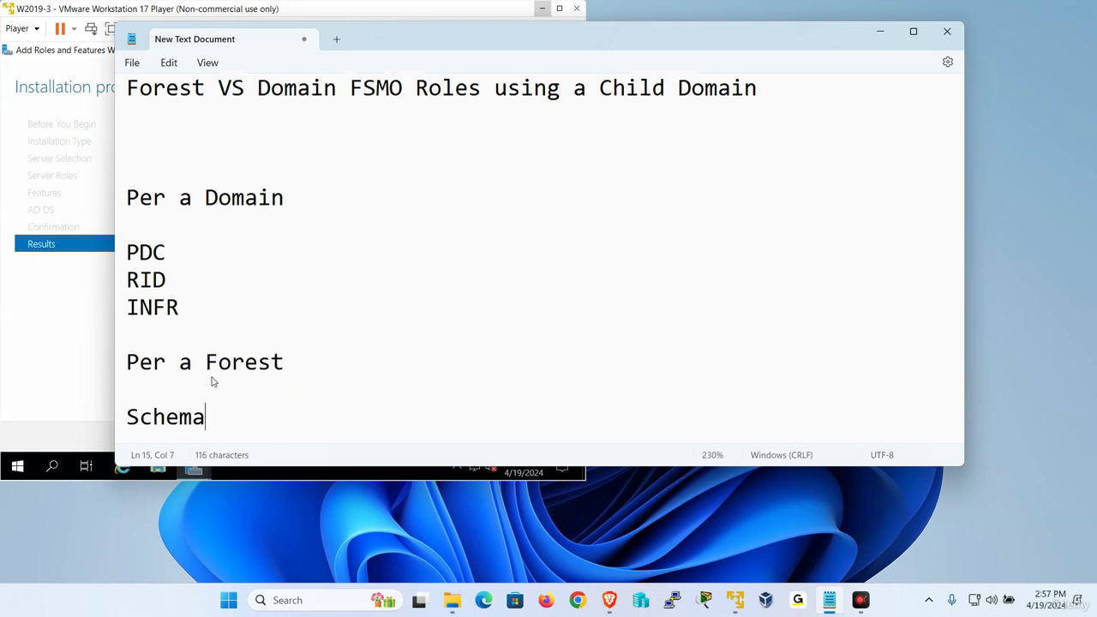
pyautogui.press('Return')
pyautogui.write('Name')
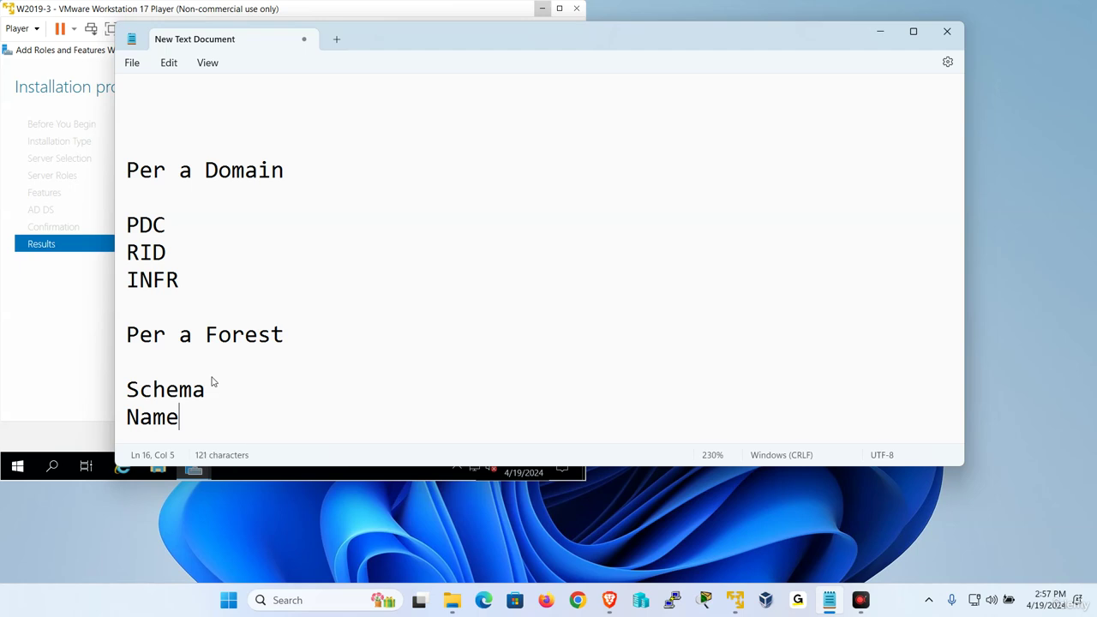
pyautogui.press('Return')
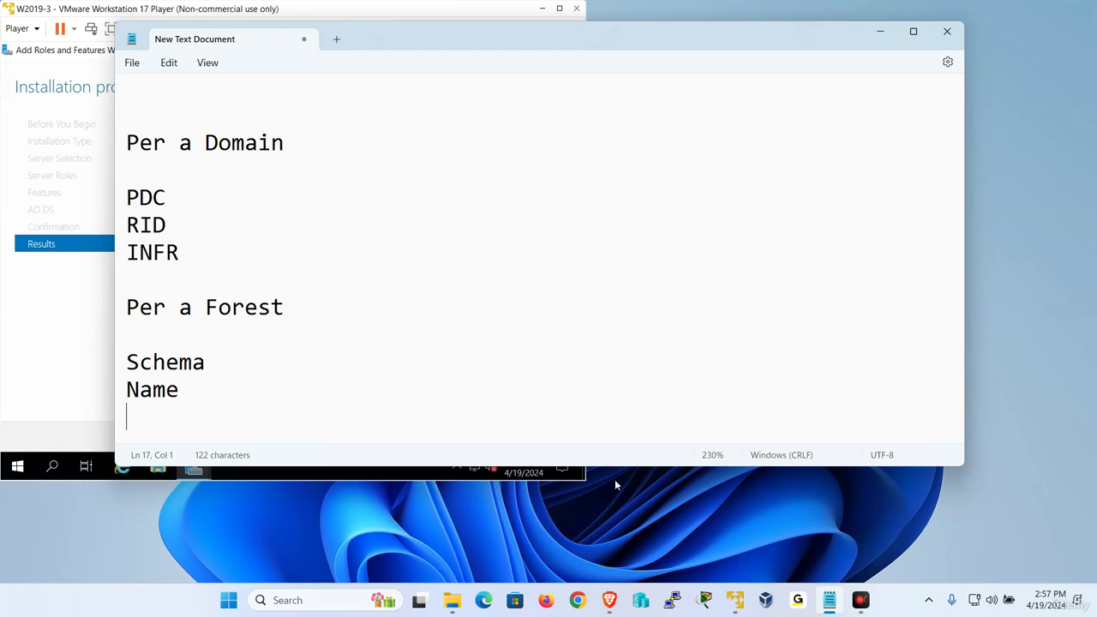
# Switch back to the W2019-3 virtual machine to check the role installation's progress
pyautogui.moveTo(734, 600)
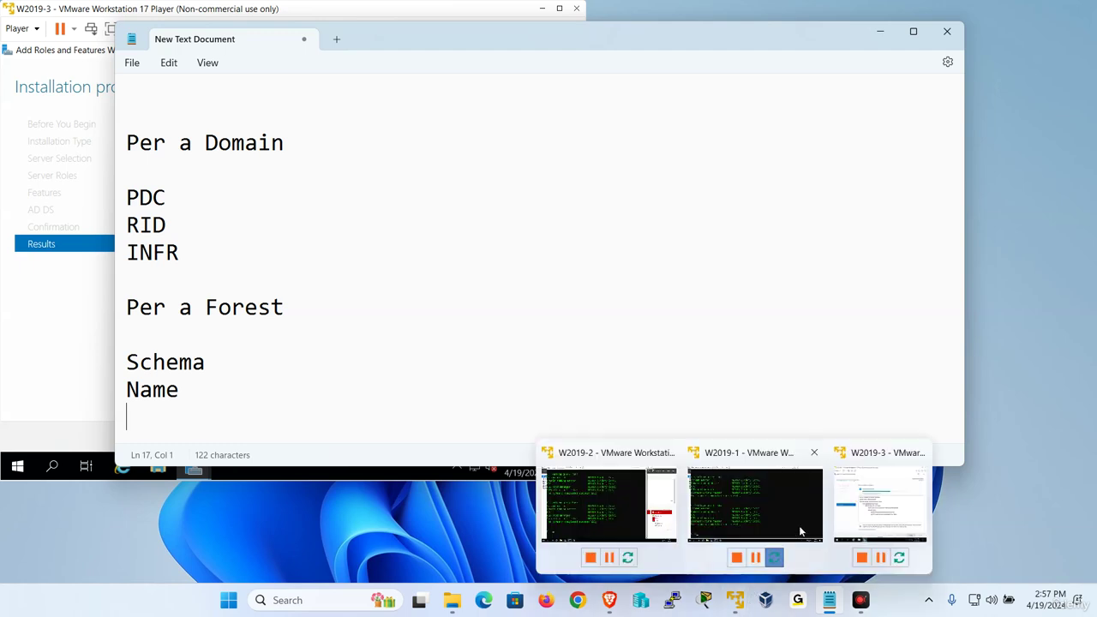
pyautogui.click(858, 512)
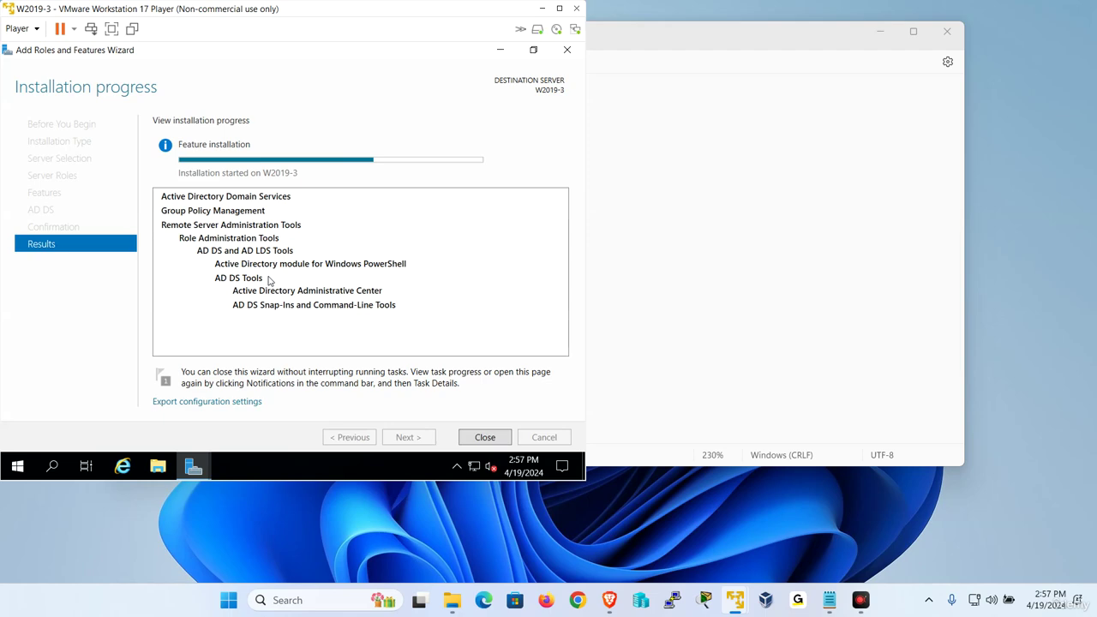
# Switch to the W2019-1 virtual machine and unlock the UDEMY\Administrator session with the account password
pyautogui.moveTo(732, 601)
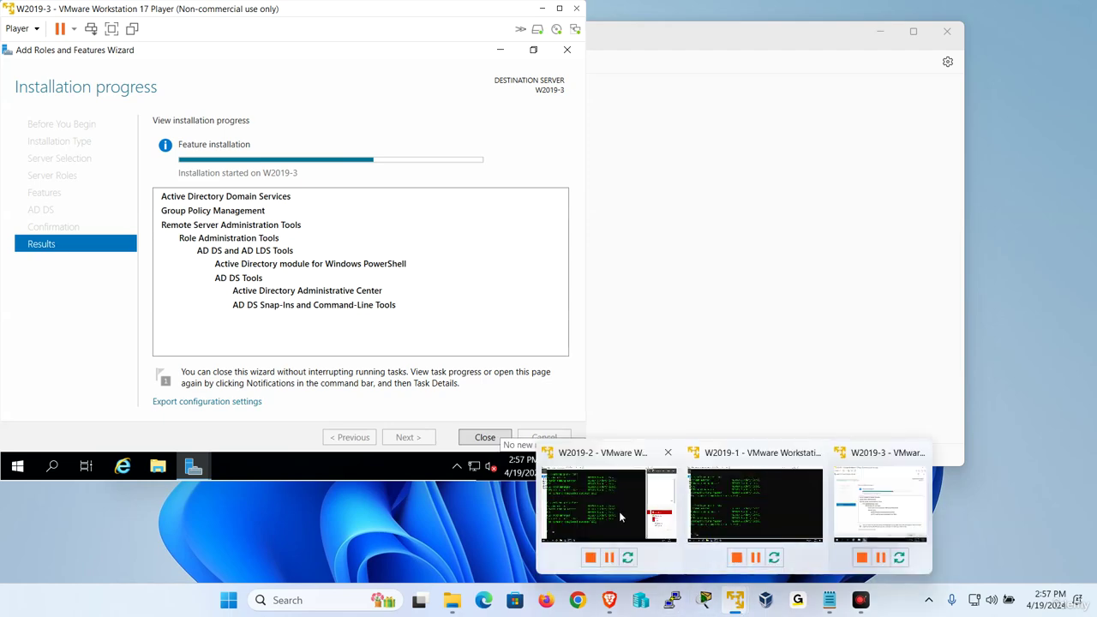
pyautogui.click(698, 507)
pyautogui.click(251, 10)
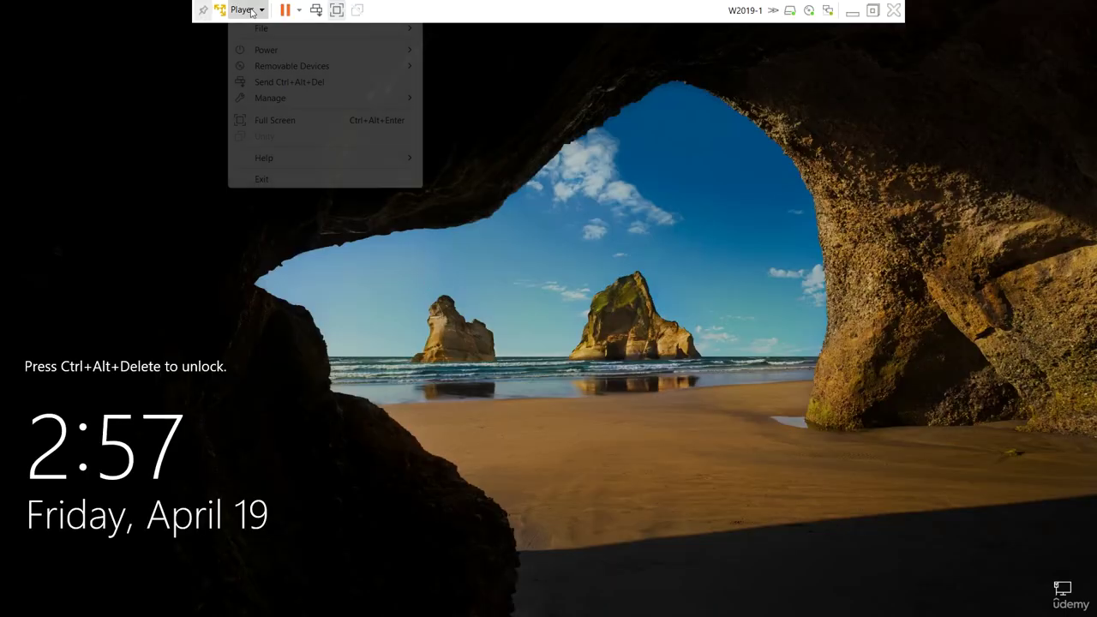
pyautogui.click(293, 85)
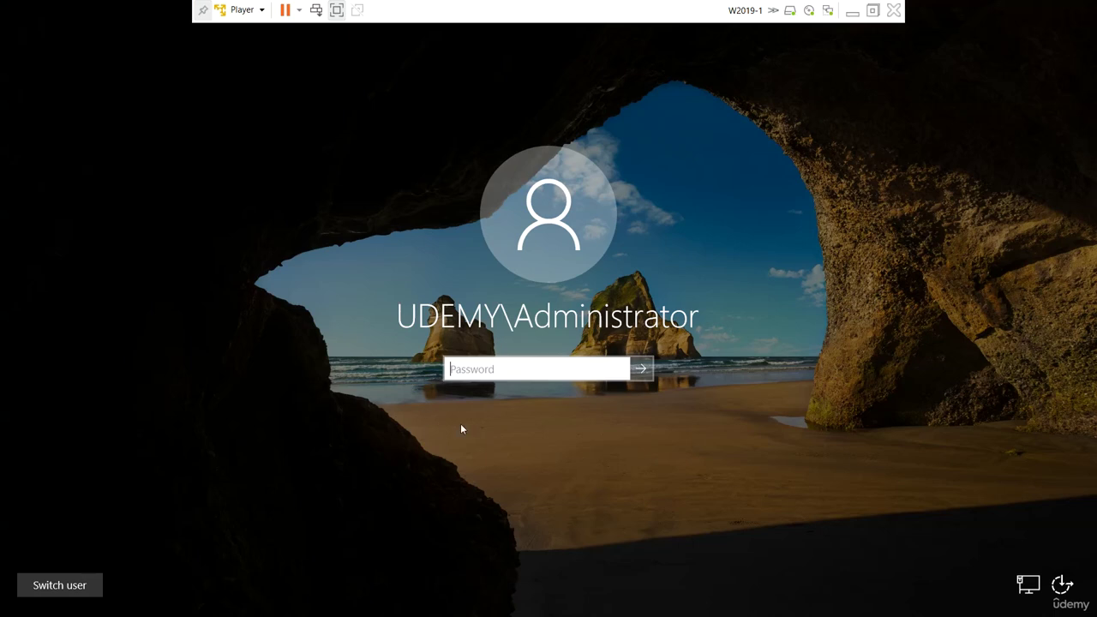
pyautogui.press('capslock')
pyautogui.write('•')
pyautogui.press('capslock')
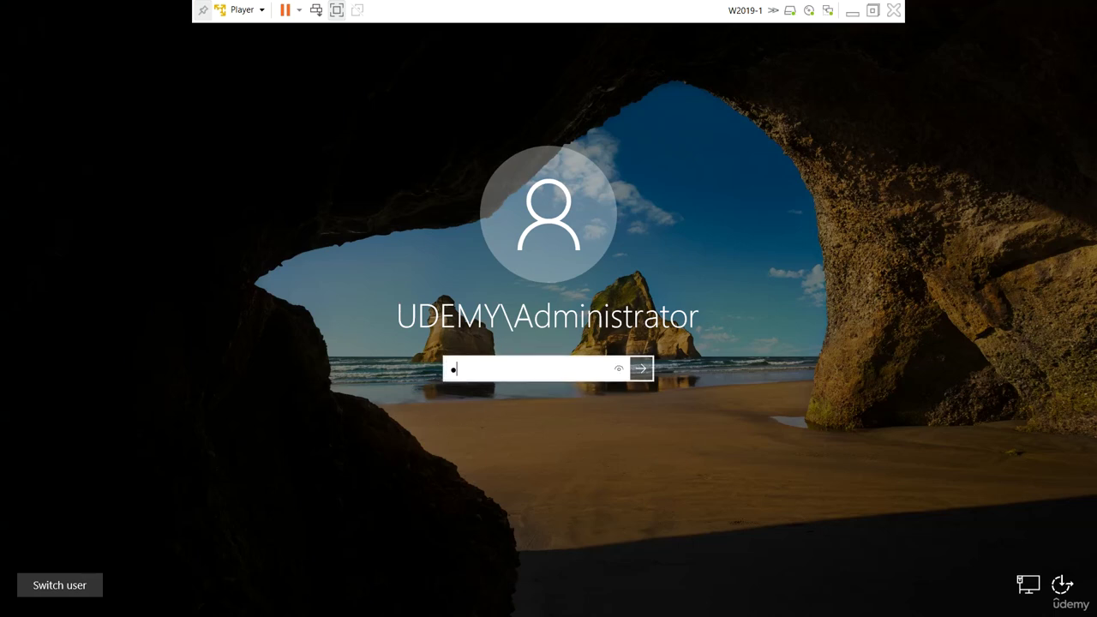
pyautogui.write('••••••••')
pyautogui.press('Return')
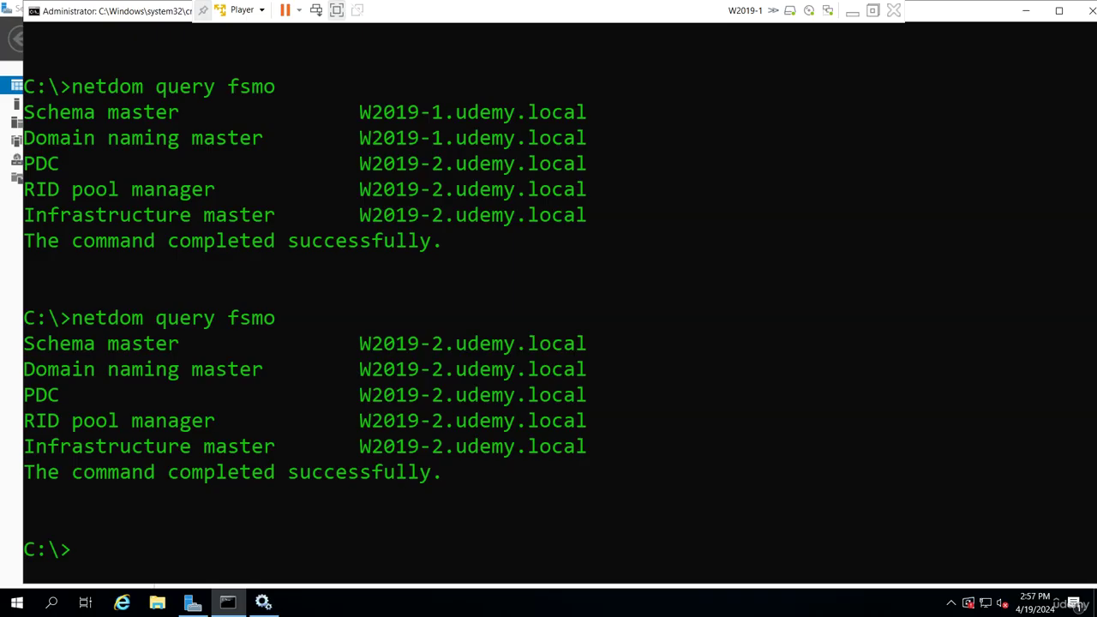
# Open Active Directory Users and Computers from Server Manager and show the Users container of udemy.local
pyautogui.click(192, 601)
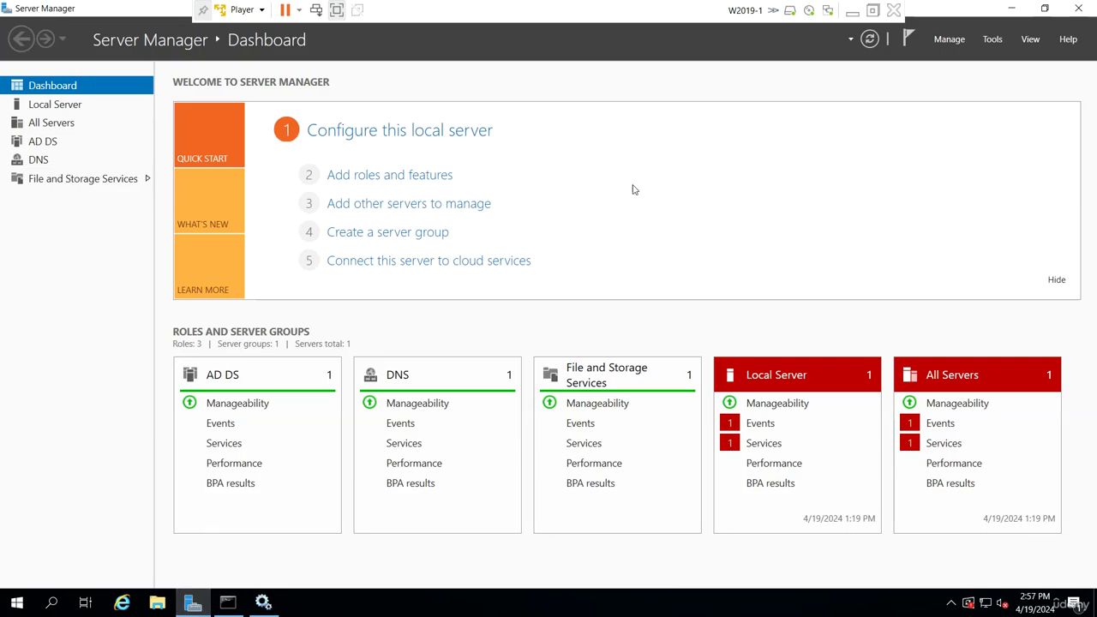
pyautogui.click(991, 40)
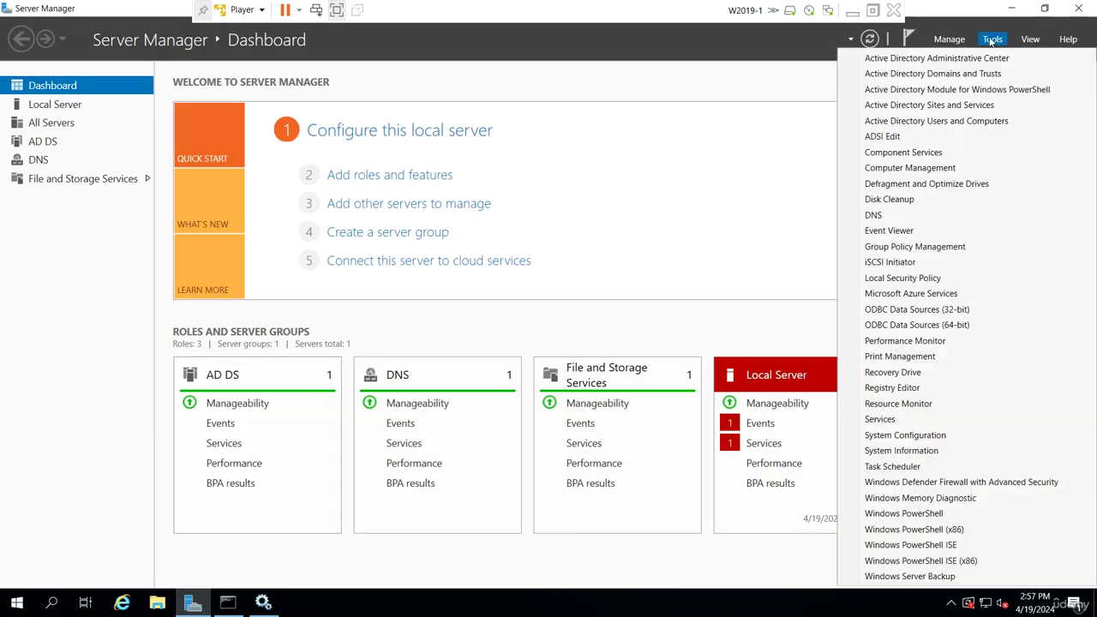
pyautogui.click(966, 121)
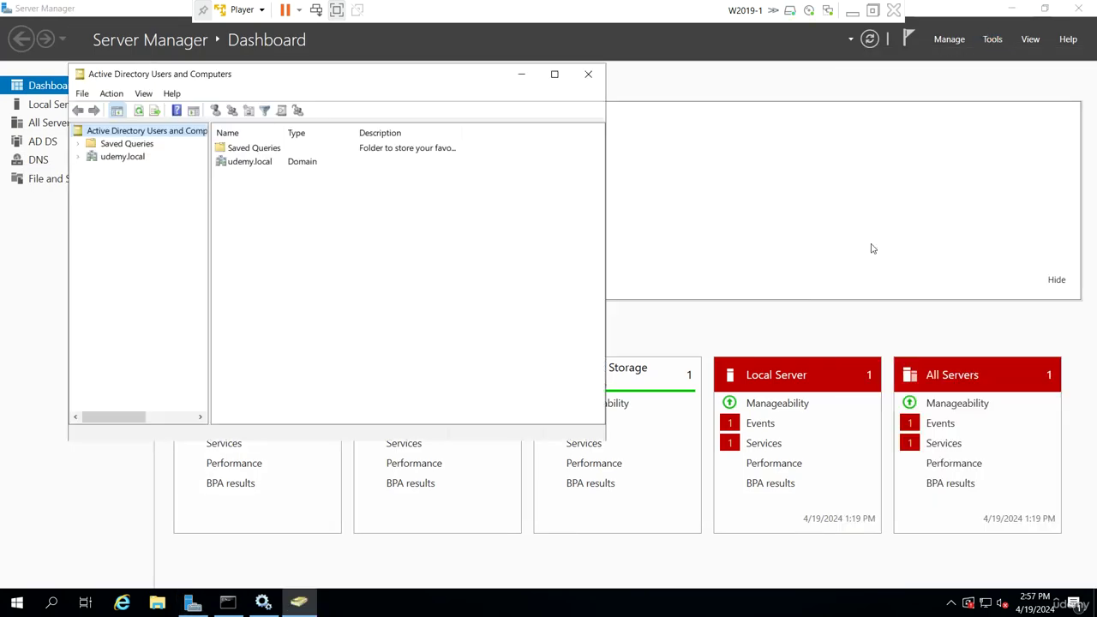
pyautogui.click(78, 156)
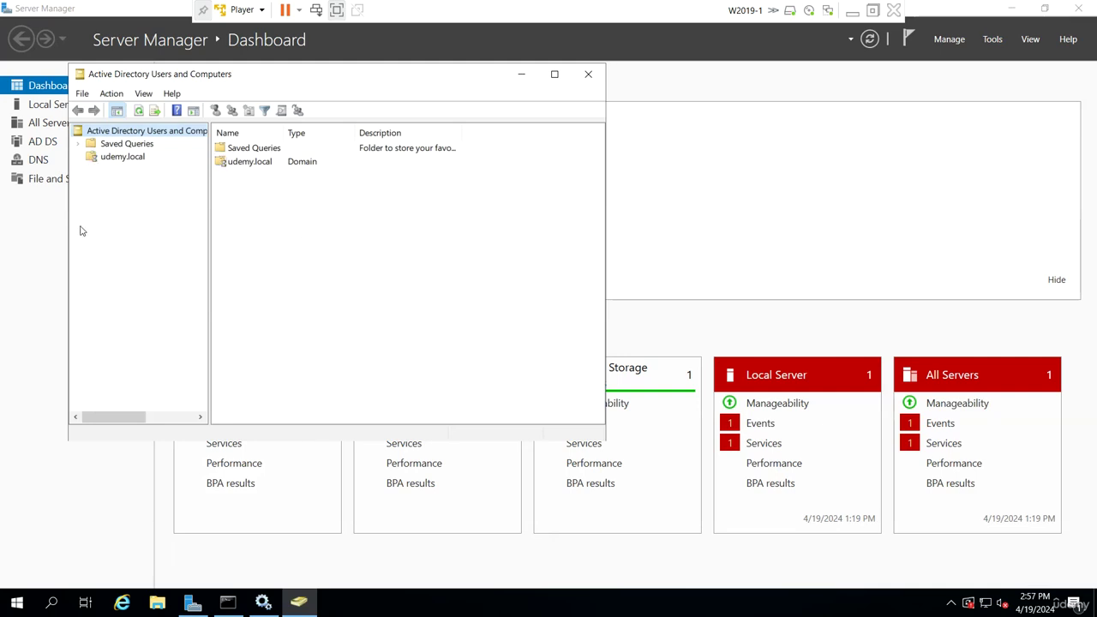
pyautogui.click(125, 246)
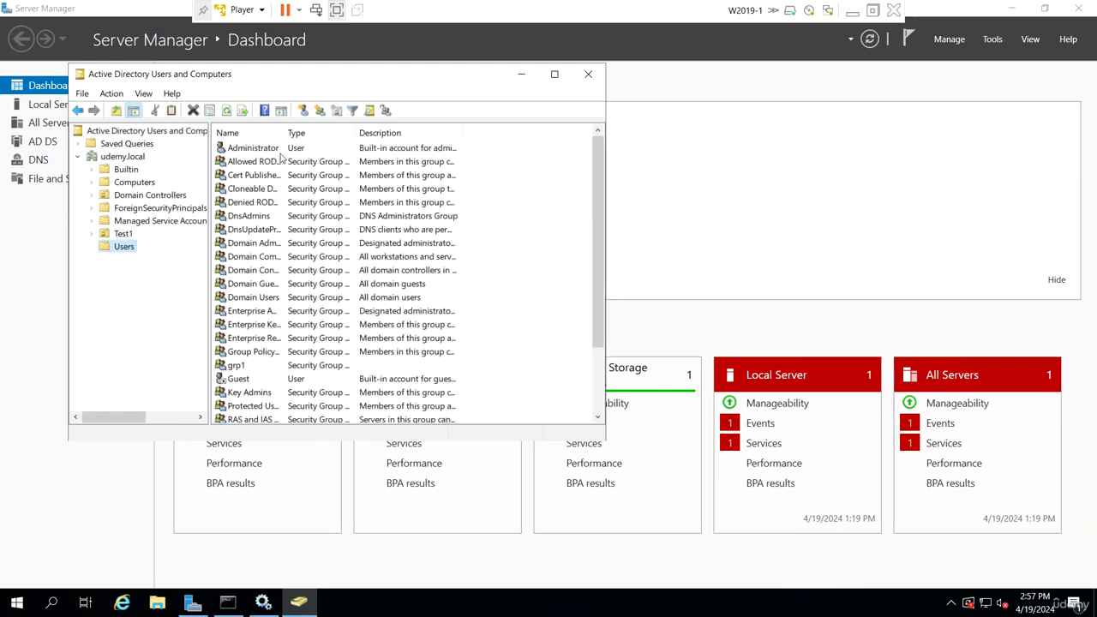
# Compare the Domain Admins and Enterprise Admins groups, and view the members of Enterprise Admins
pyautogui.click(283, 246)
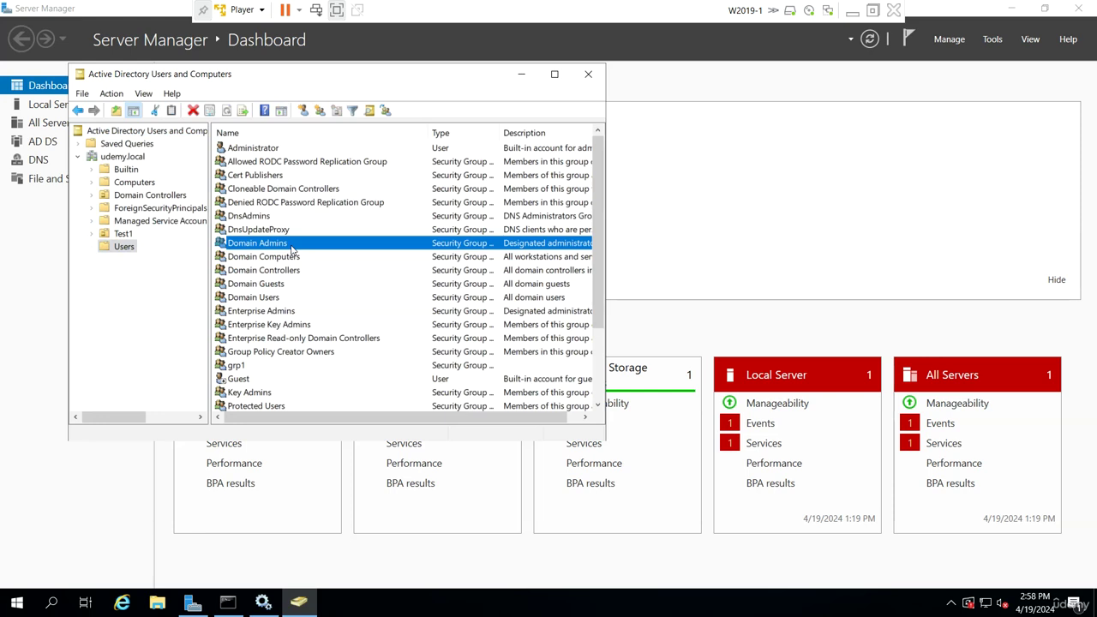
pyautogui.click(285, 313)
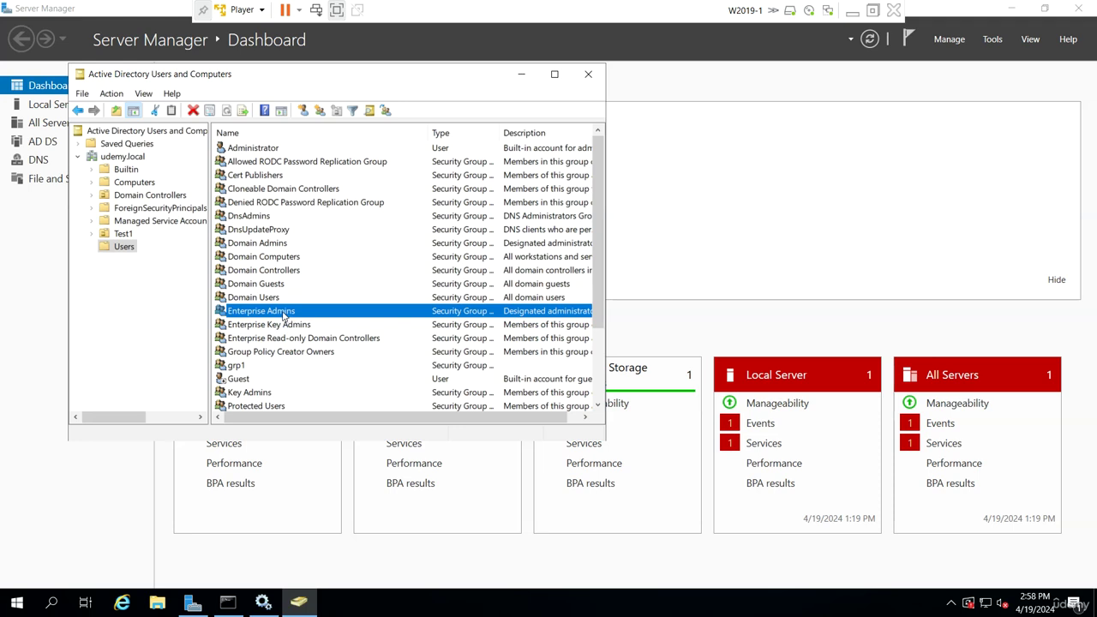
pyautogui.click(276, 247)
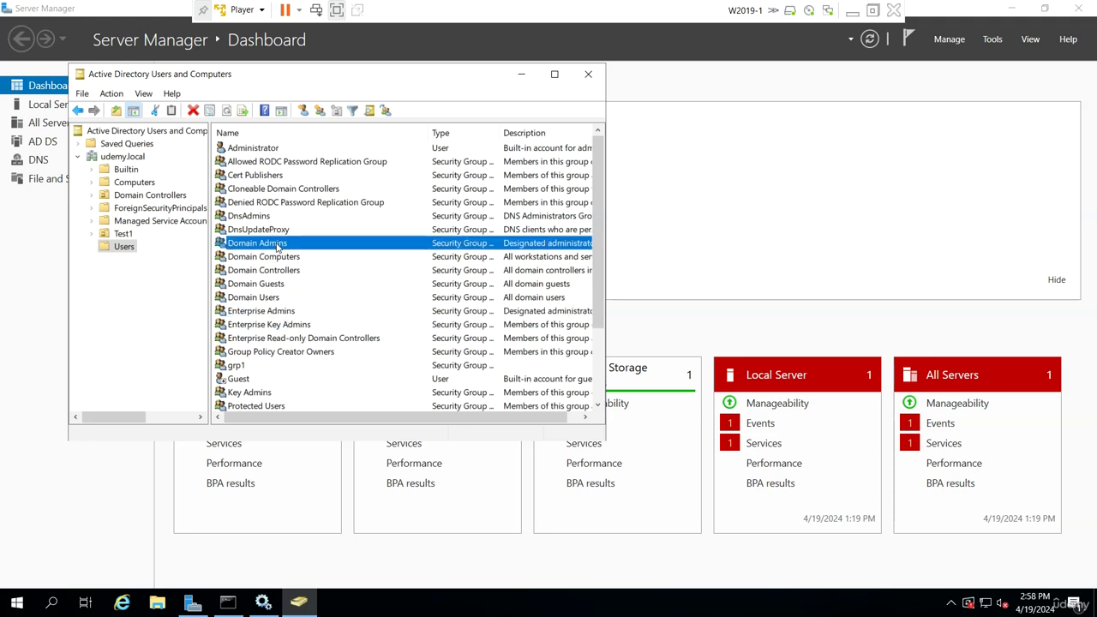
pyautogui.doubleClick(282, 311)
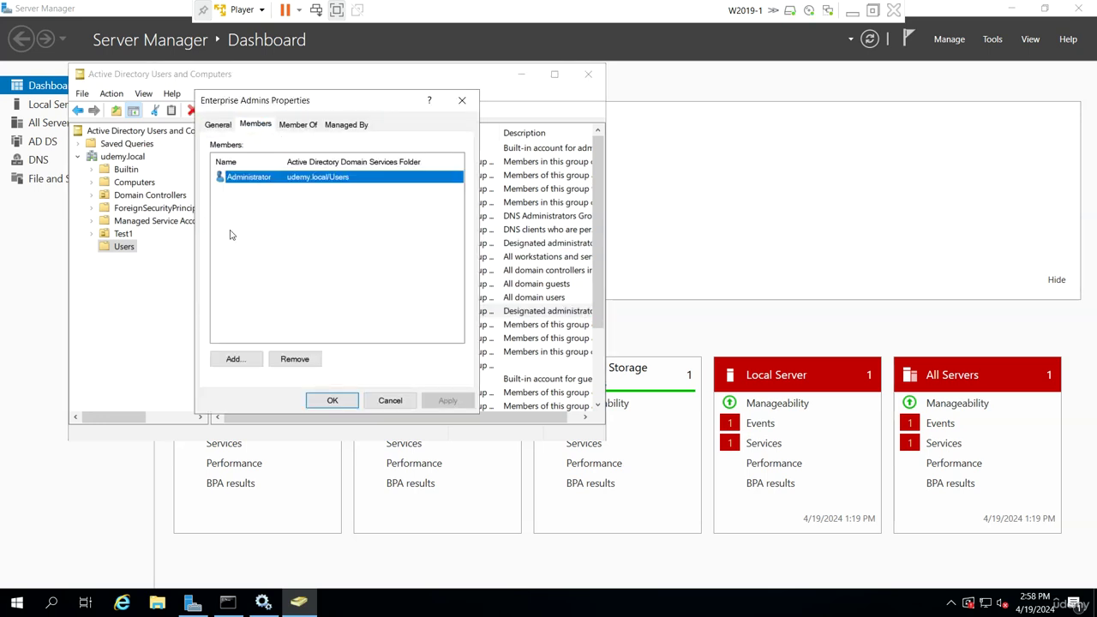
pyautogui.click(375, 400)
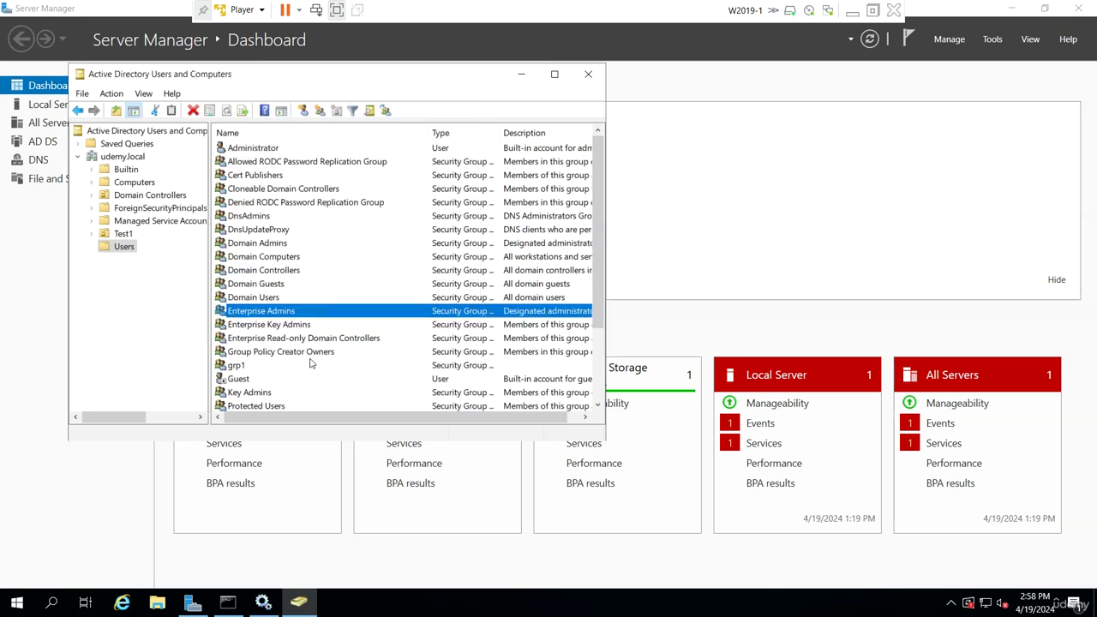
# View the members of the Domain Admins group, close its properties and select Enterprise Admins again
pyautogui.doubleClick(262, 245)
pyautogui.click(255, 124)
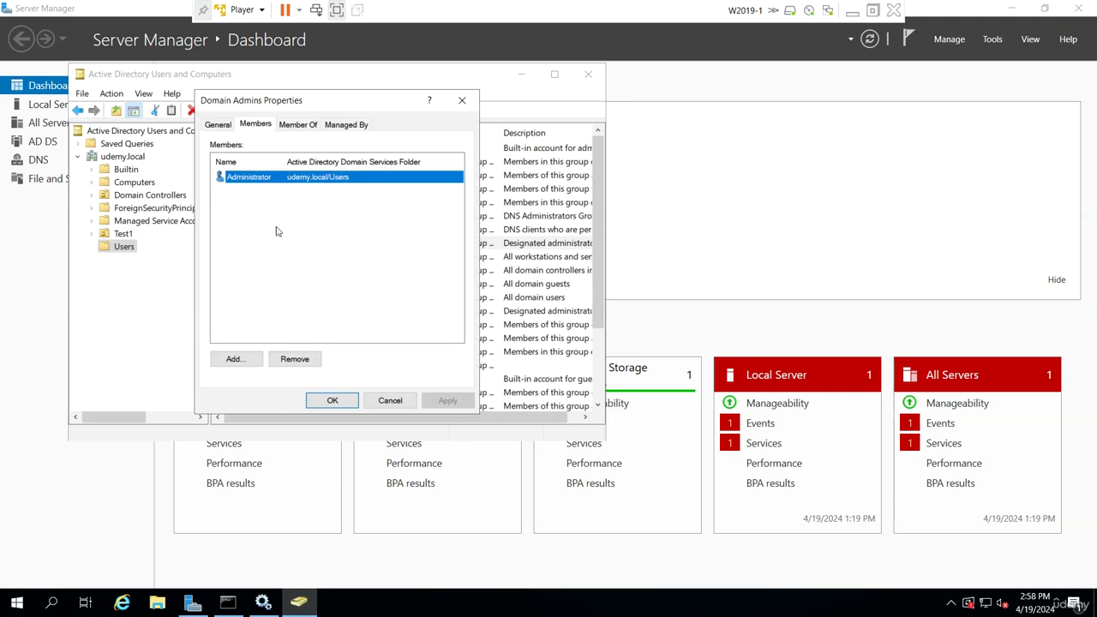
pyautogui.click(384, 400)
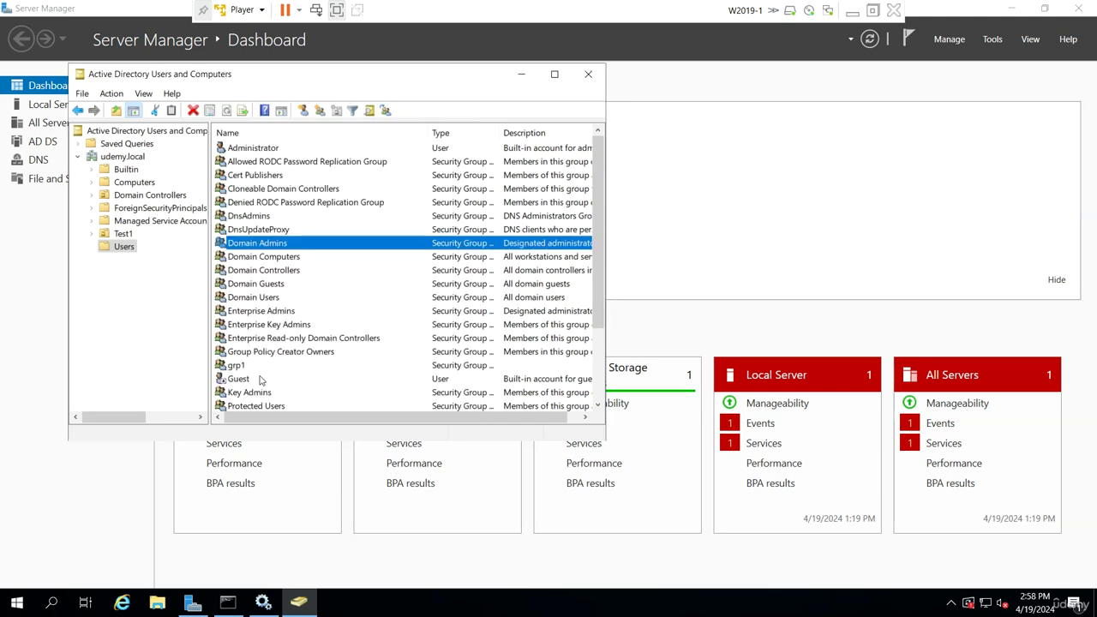
pyautogui.click(273, 313)
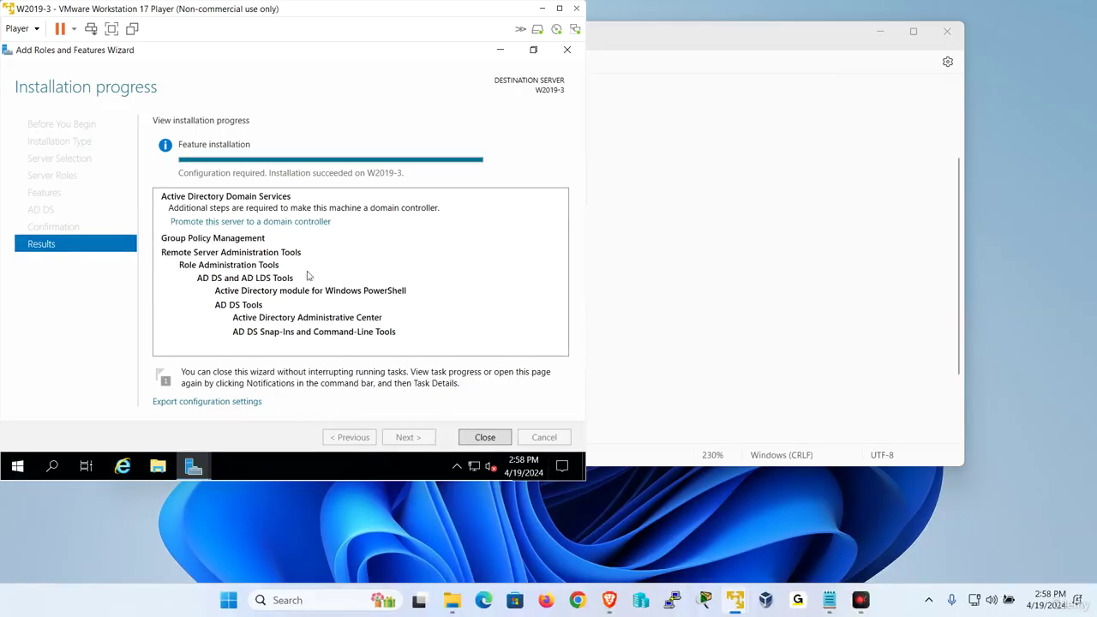
# Start promoting W2019-3 to a domain controller, adding the child domain support under parent udemy.local in the existing forest
pyautogui.click(301, 222)
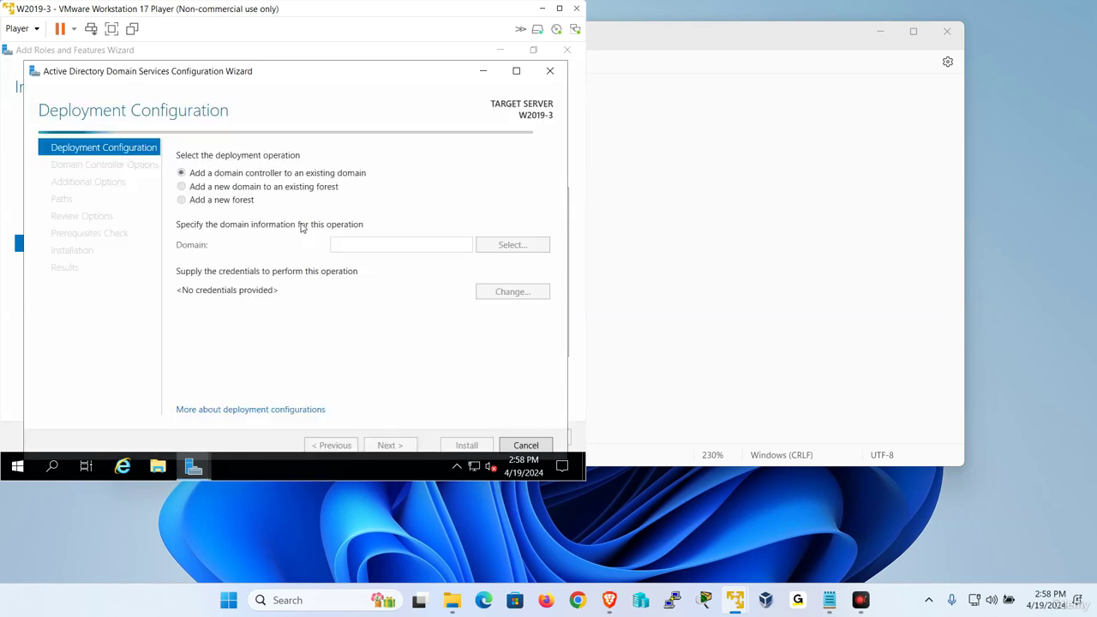
pyautogui.click(203, 190)
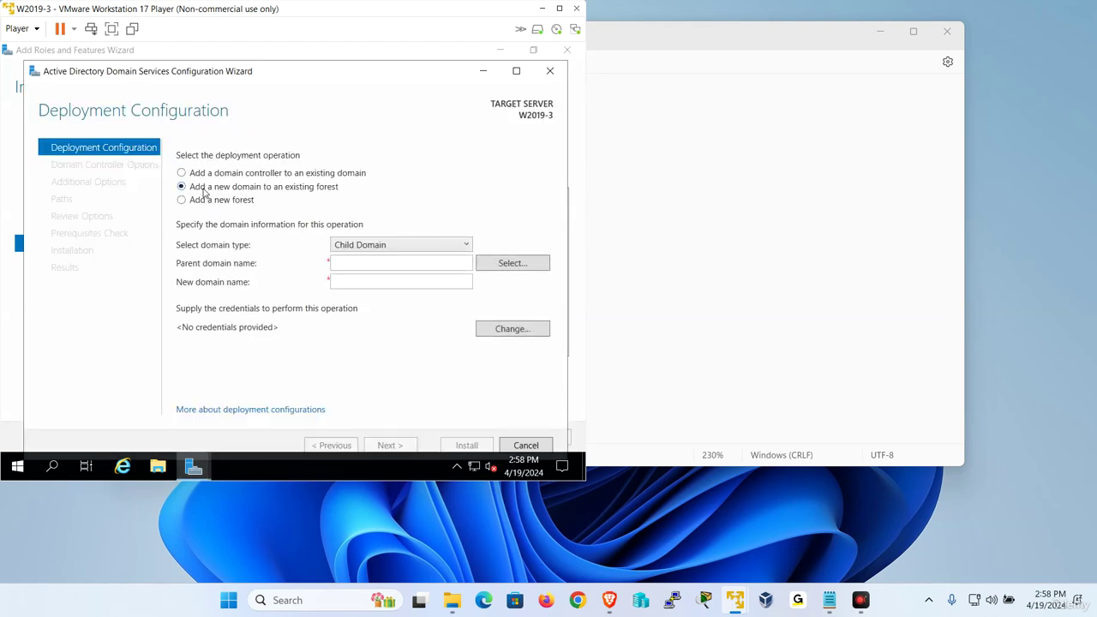
pyautogui.click(399, 245)
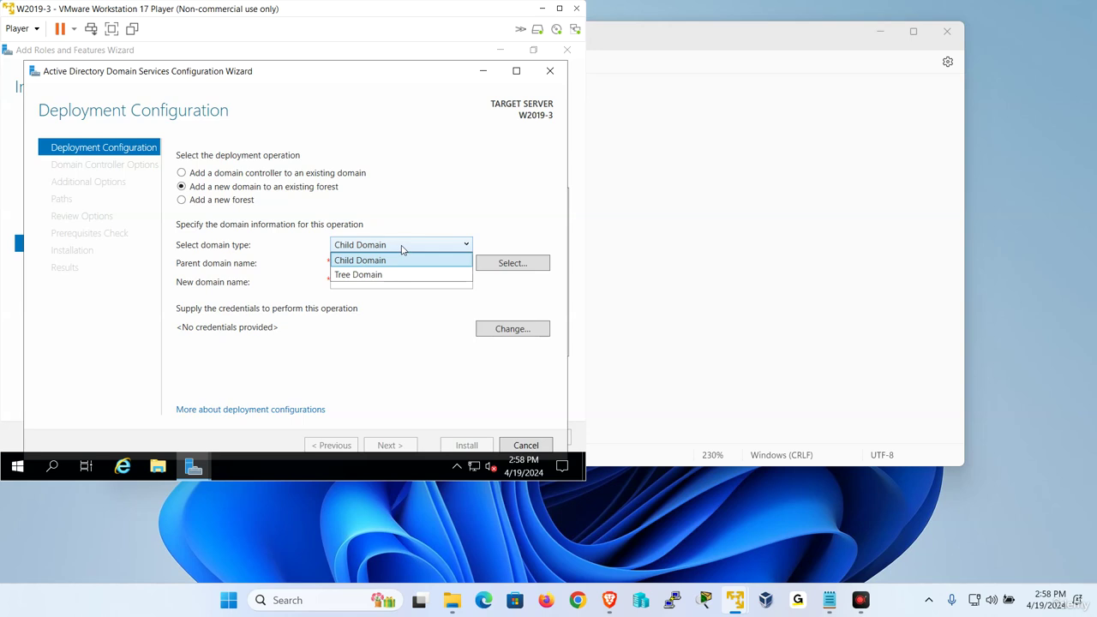
pyautogui.click(403, 250)
pyautogui.click(380, 263)
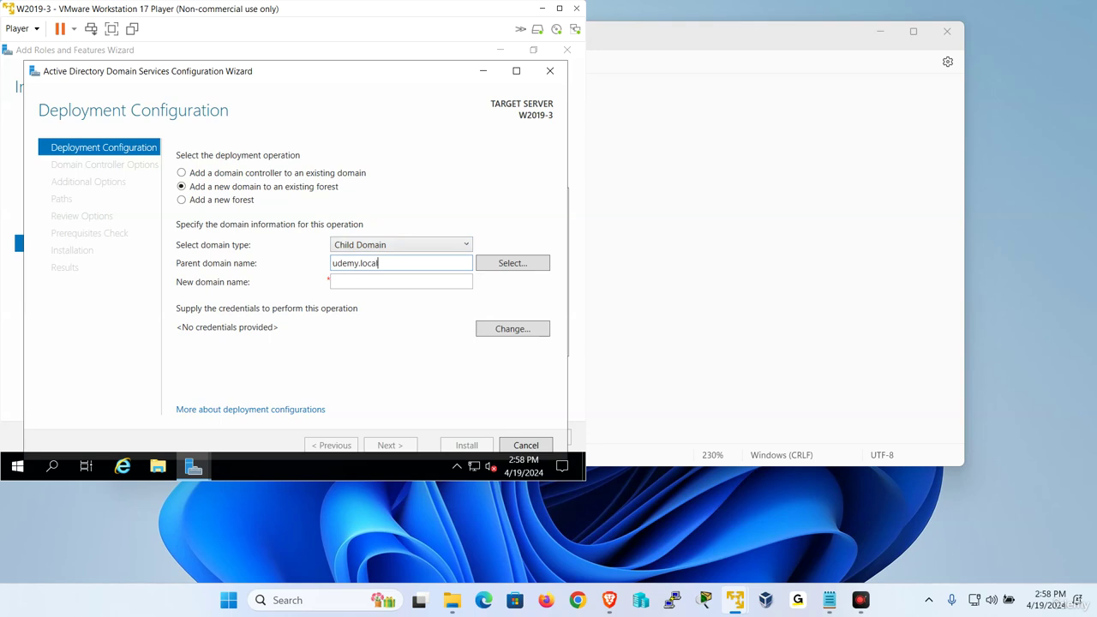
pyautogui.click(381, 282)
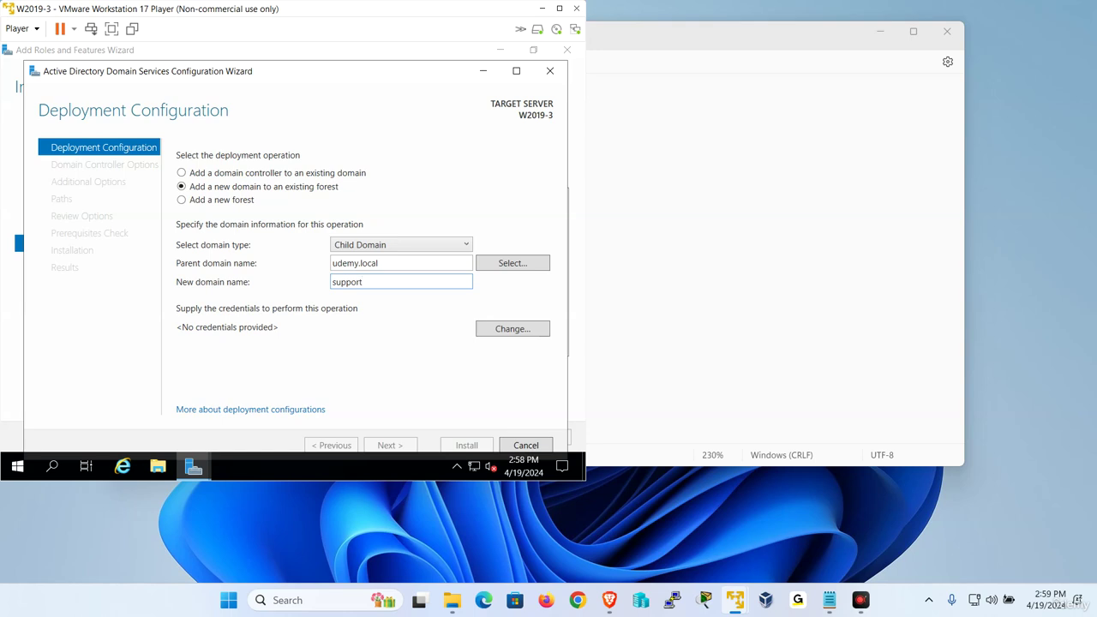
# Supply the deployment credentials with the user name udemy\administrator and the account password
pyautogui.click(505, 332)
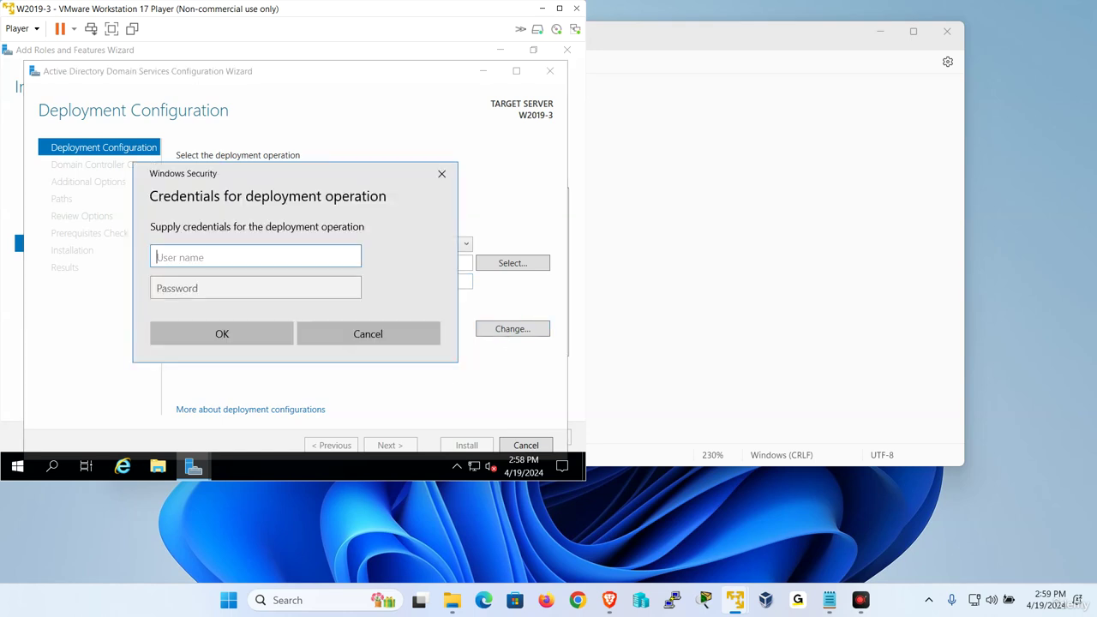
pyautogui.write('u')
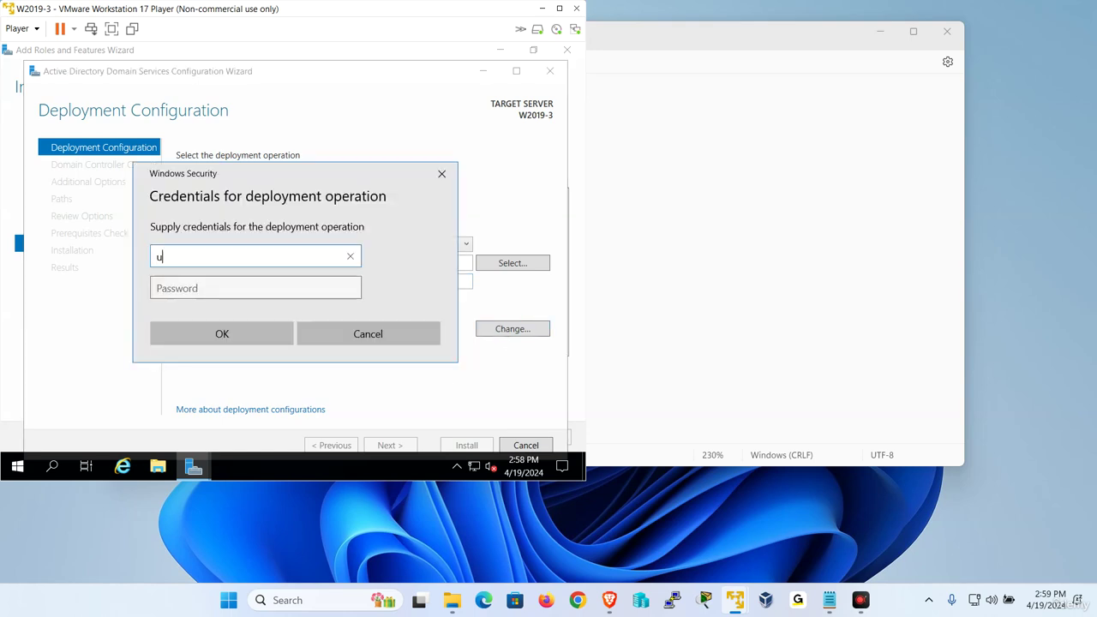
pyautogui.write('demy')
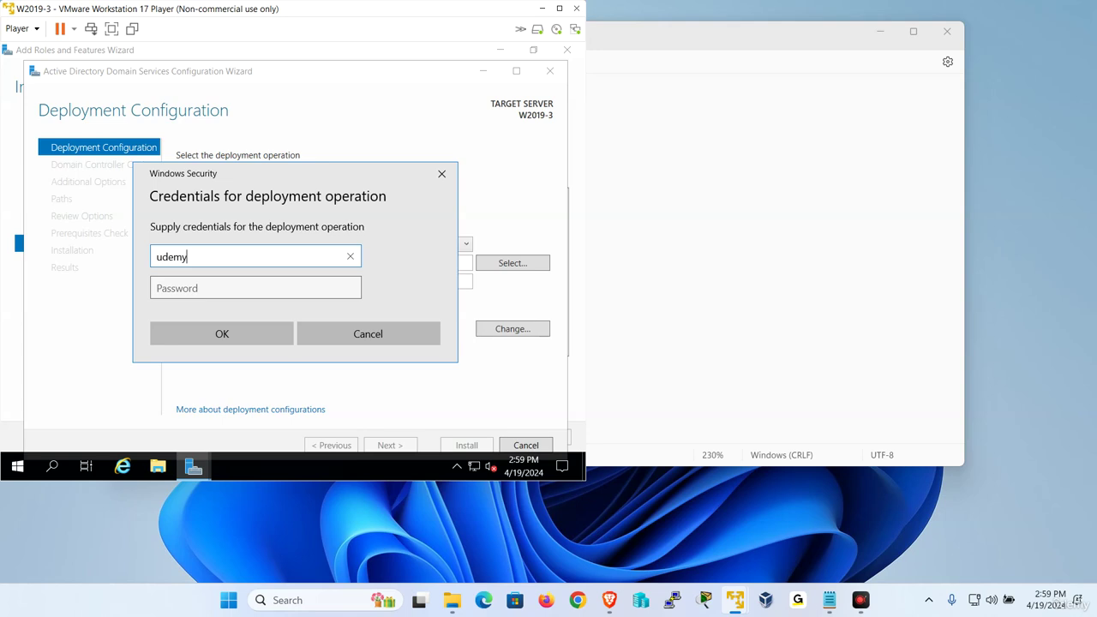
pyautogui.write('\\administrator')
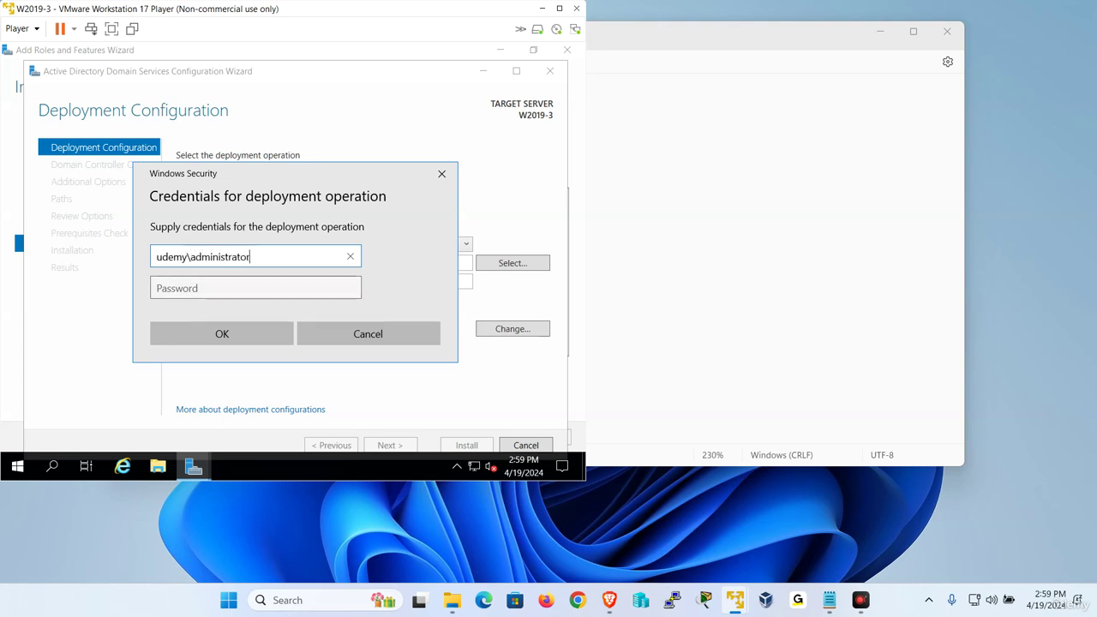
pyautogui.click(194, 292)
pyautogui.press('capslock')
pyautogui.press('capslock')
pyautogui.write('***')
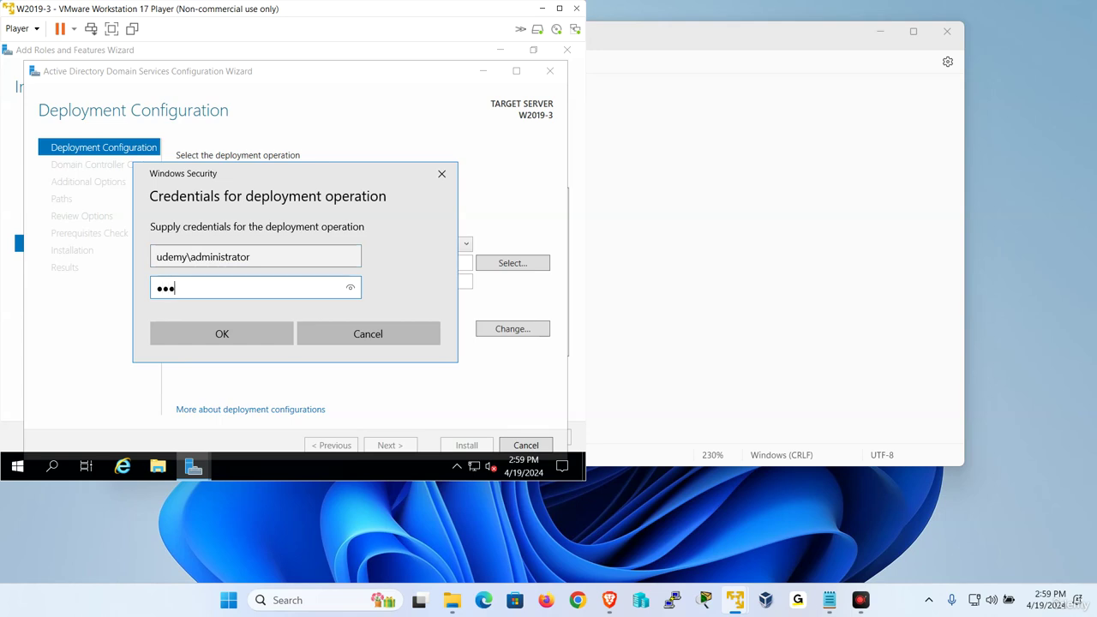
pyautogui.press('Return')
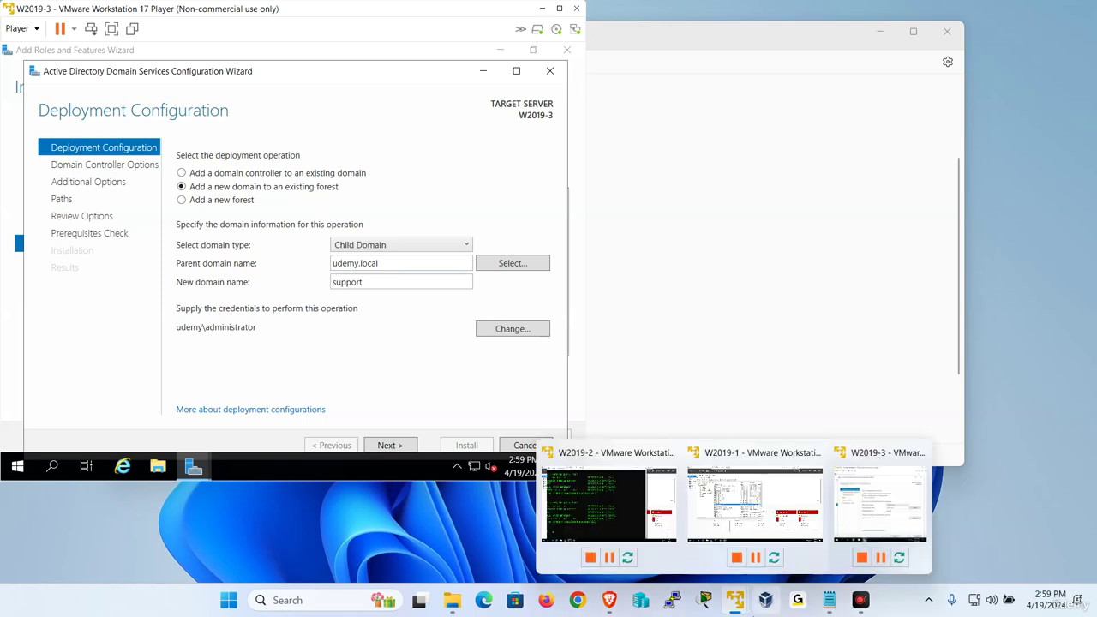
# Switch to the W2019-2 virtual machine and unlock the UDEMY\Administrator session with the account password
pyautogui.click(747, 605)
pyautogui.click(609, 501)
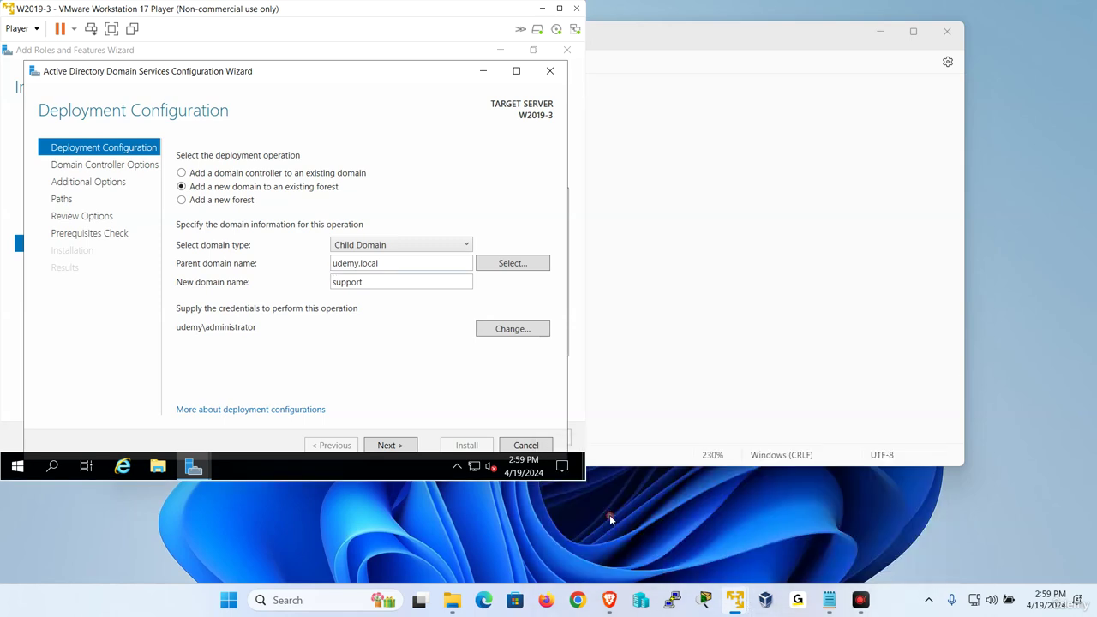
pyautogui.click(241, 9)
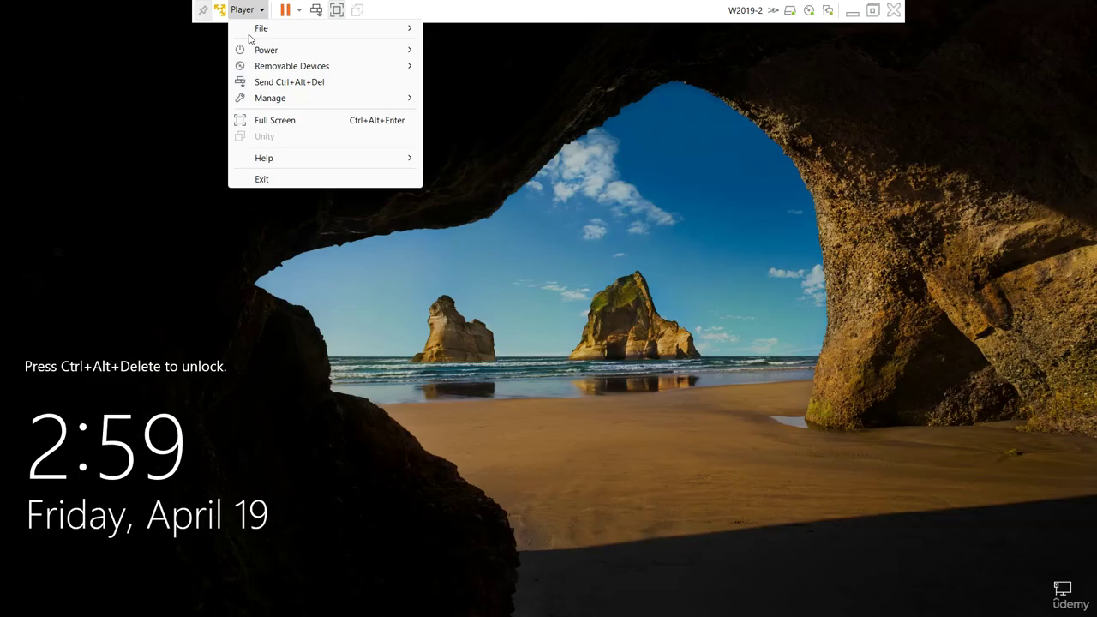
pyautogui.click(275, 80)
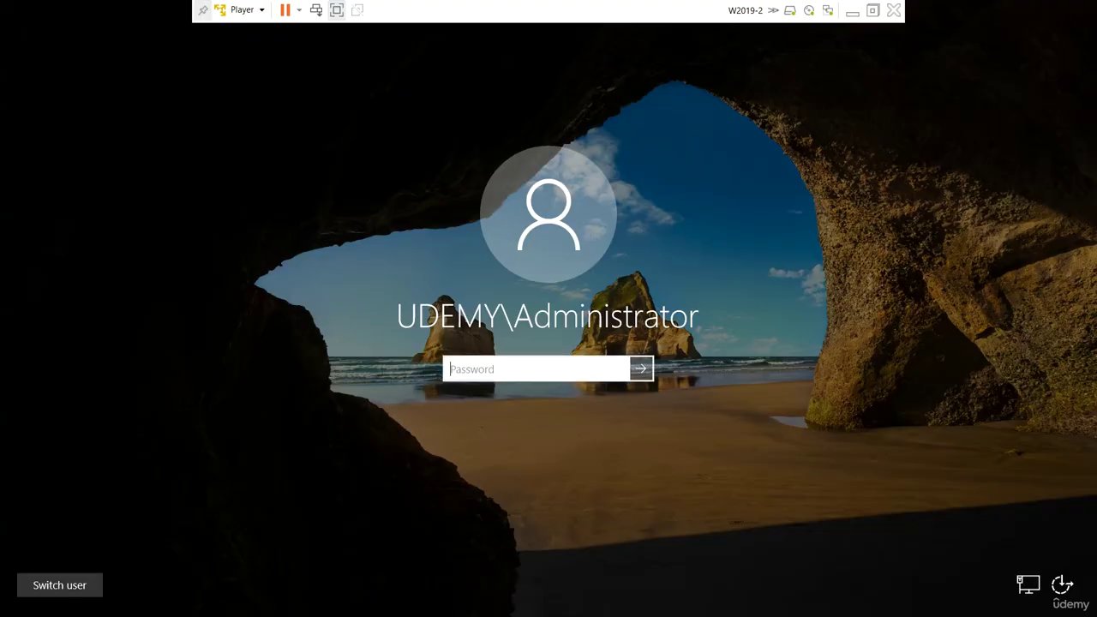
pyautogui.write('••••••••')
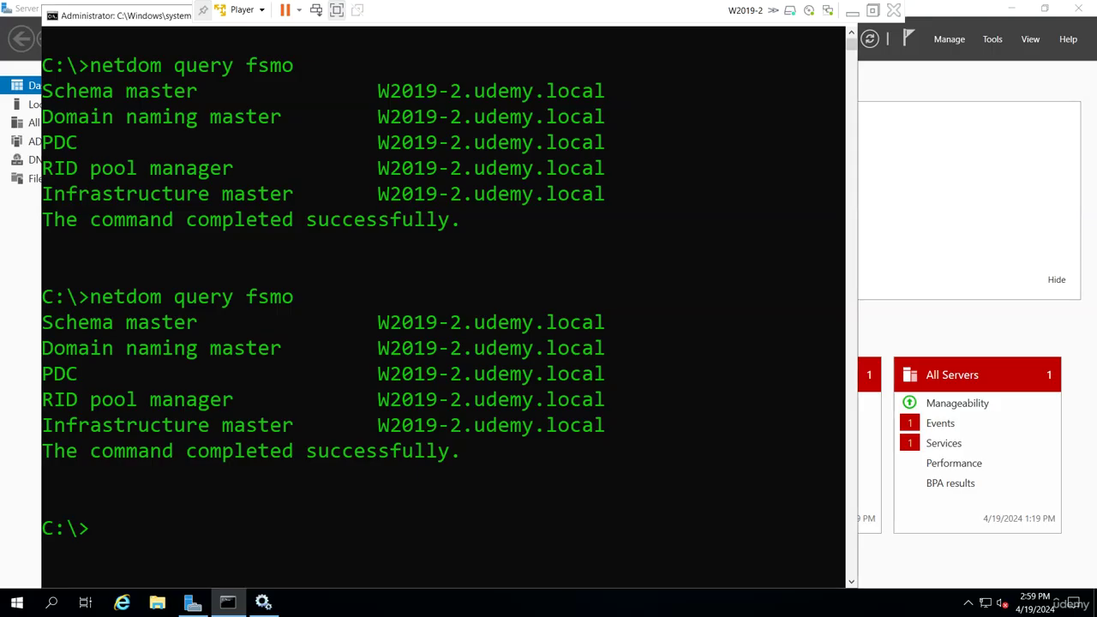
# Run netdom query fsmo again on W2019-2 and highlight the server listed as domain naming master
pyautogui.click(407, 425)
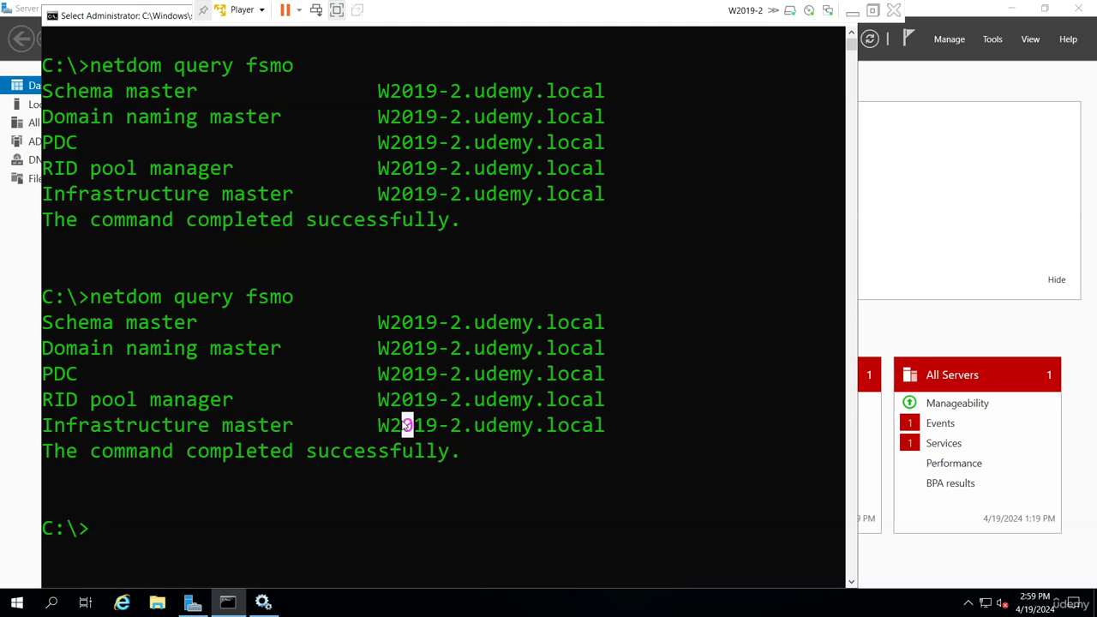
pyautogui.press('Up')
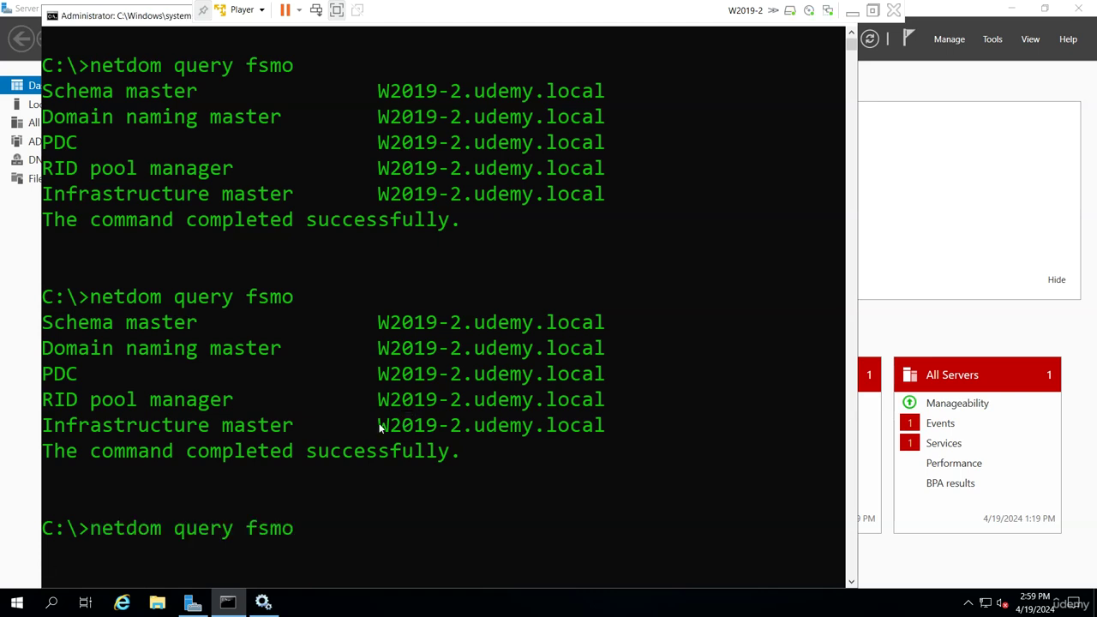
pyautogui.press('Return')
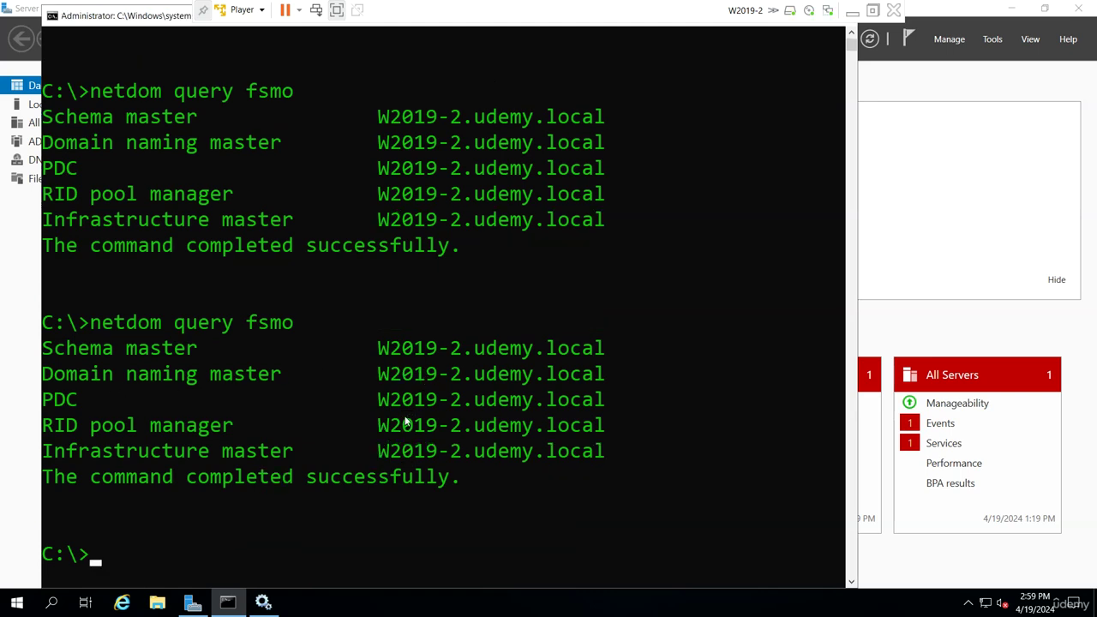
pyautogui.moveTo(379, 376); pyautogui.dragTo(616, 377)
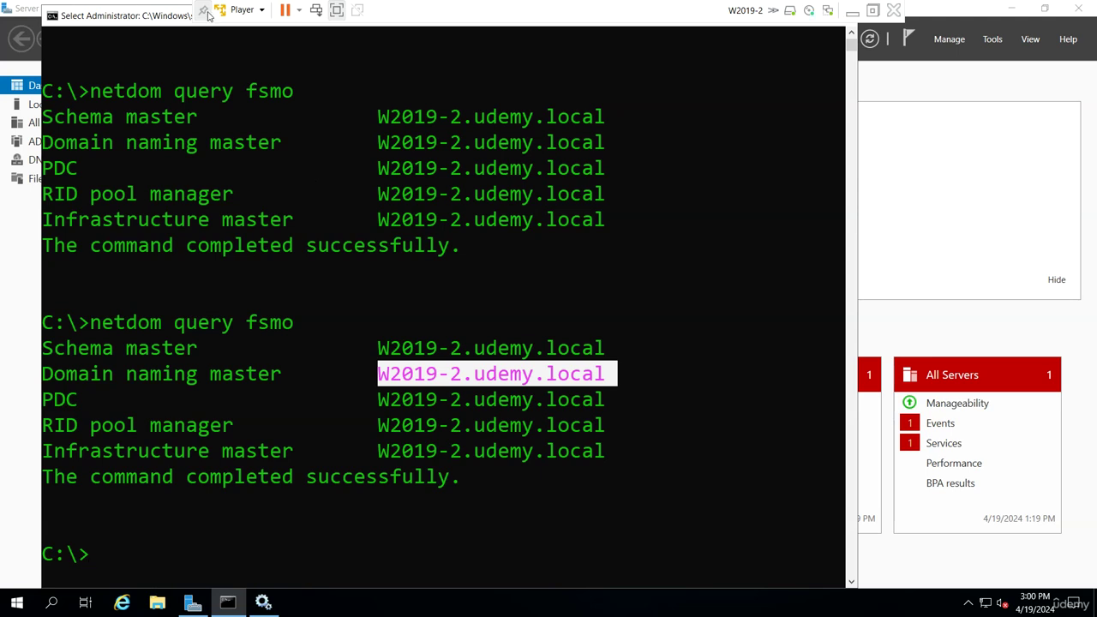
# Disconnect the network adapter of the W2019-2 virtual machine and try to continue the child domain promotion on W2019-3
pyautogui.click(248, 12)
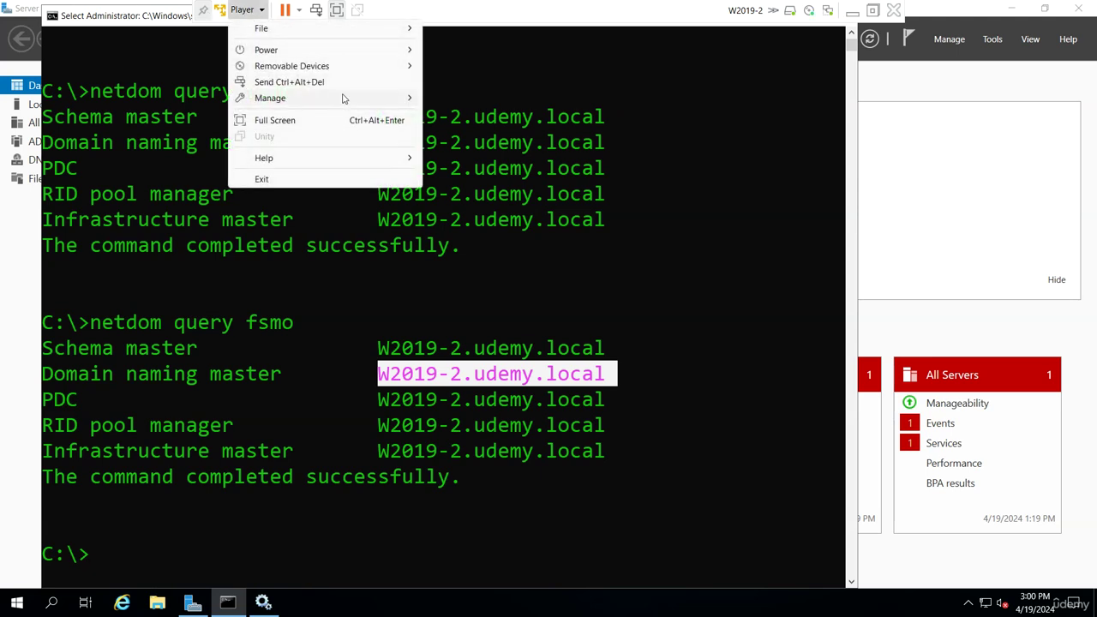
pyautogui.moveTo(356, 75)
pyautogui.moveTo(511, 82)
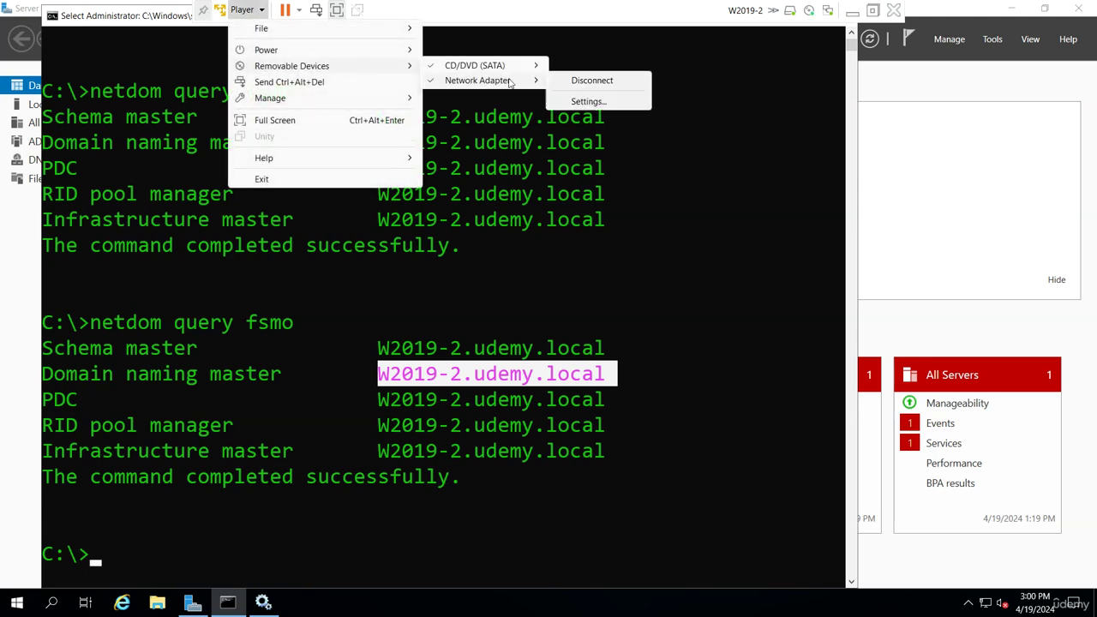
pyautogui.click(591, 81)
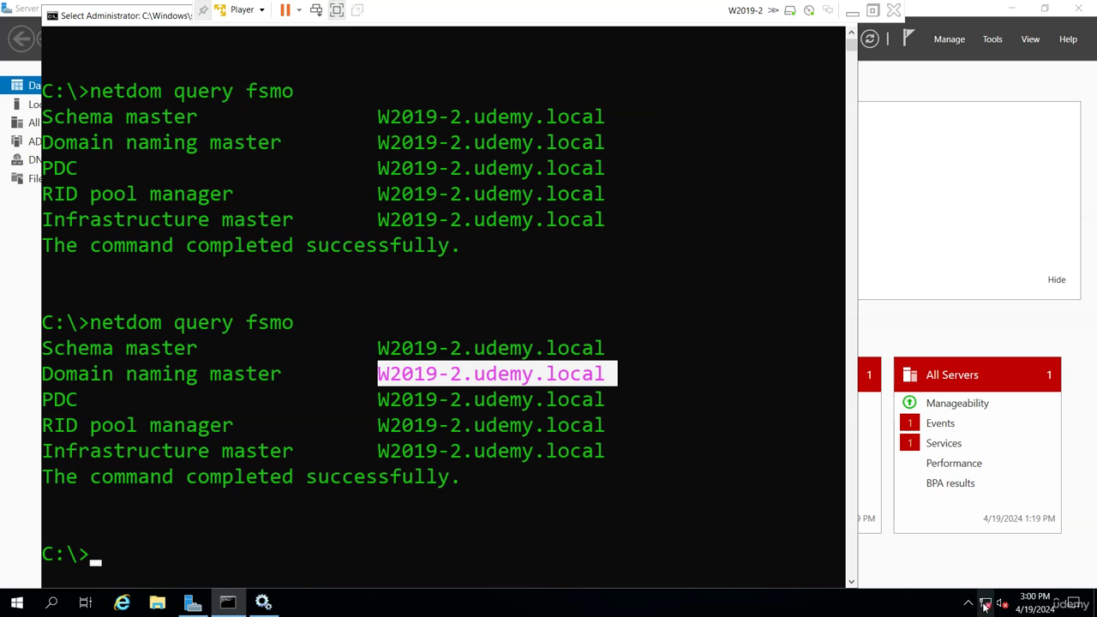
pyautogui.moveTo(988, 610)
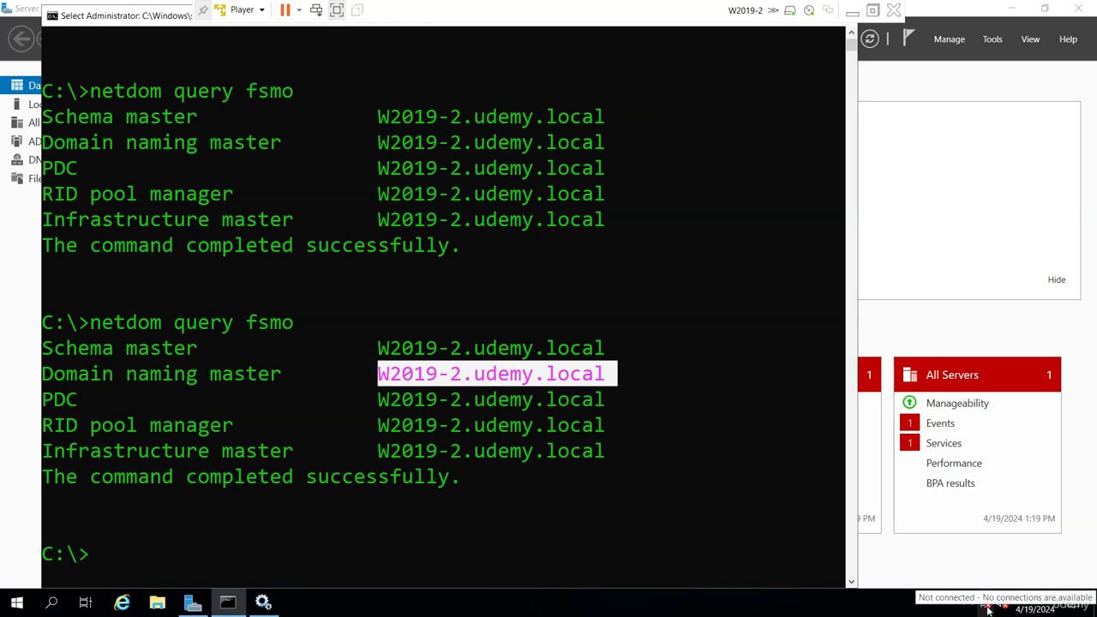
pyautogui.click(852, 12)
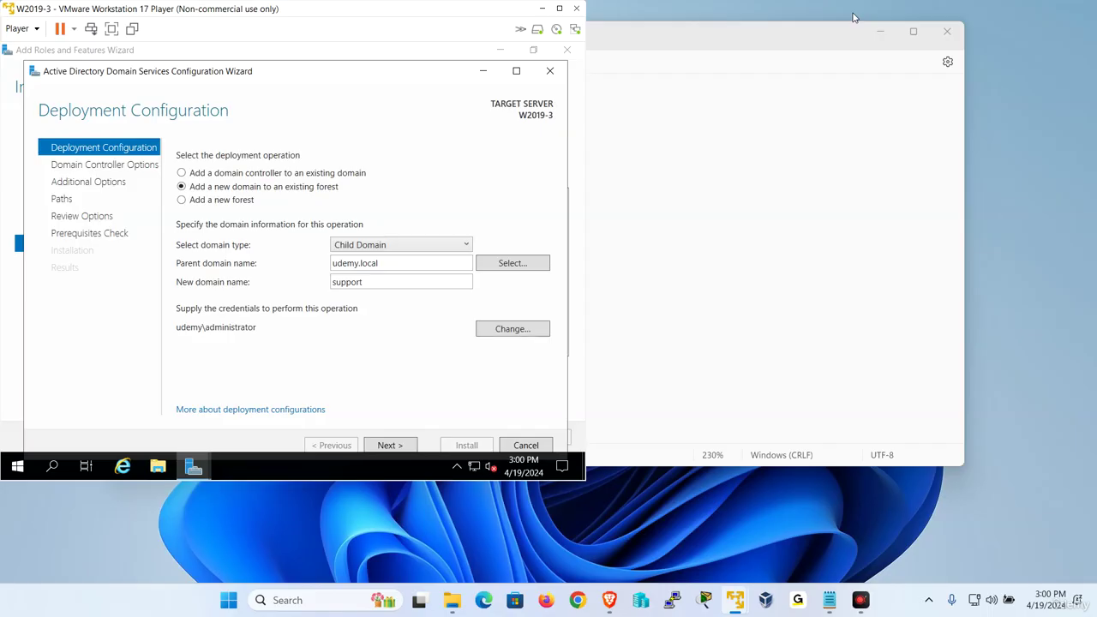
pyautogui.click(387, 446)
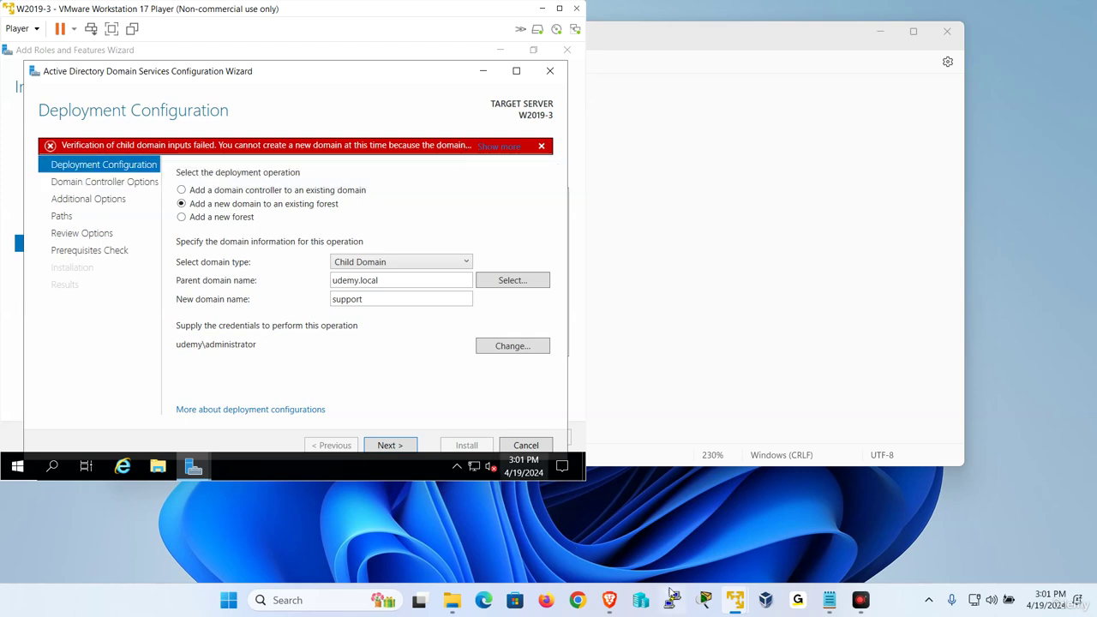
# Switch back to the W2019-2 virtual machine and reconnect its network adapter
pyautogui.moveTo(744, 602)
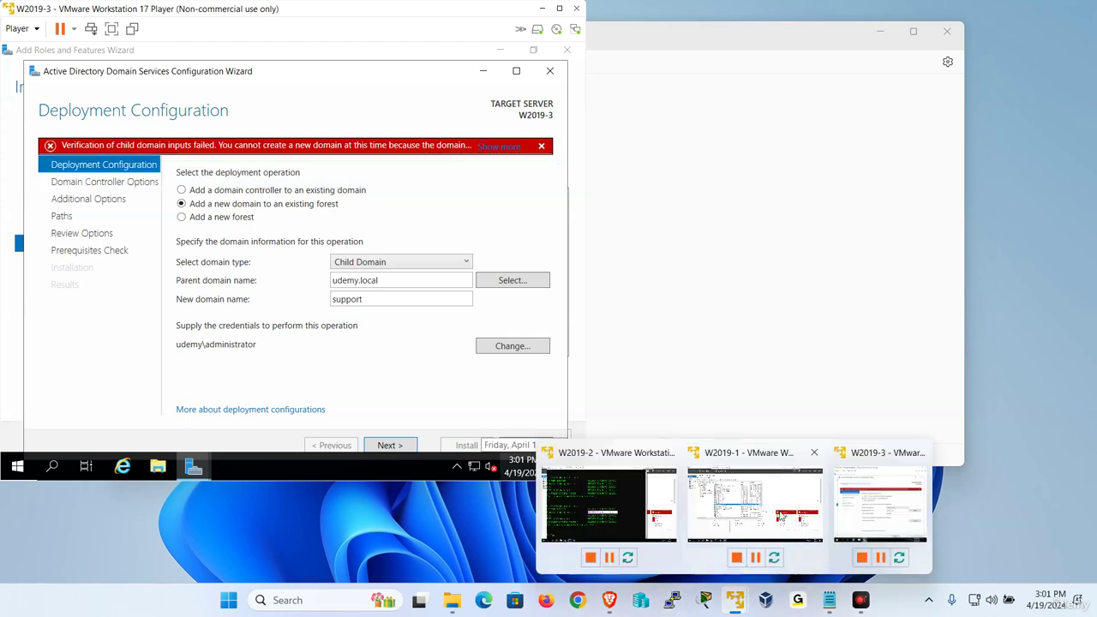
pyautogui.click(608, 506)
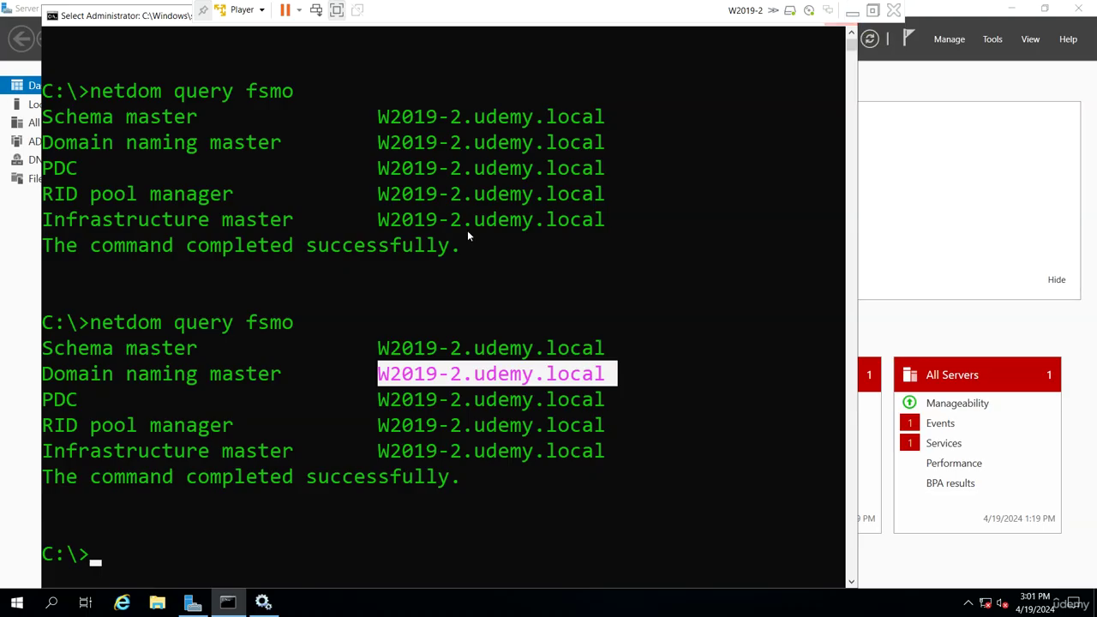
pyautogui.click(243, 9)
pyautogui.moveTo(322, 67)
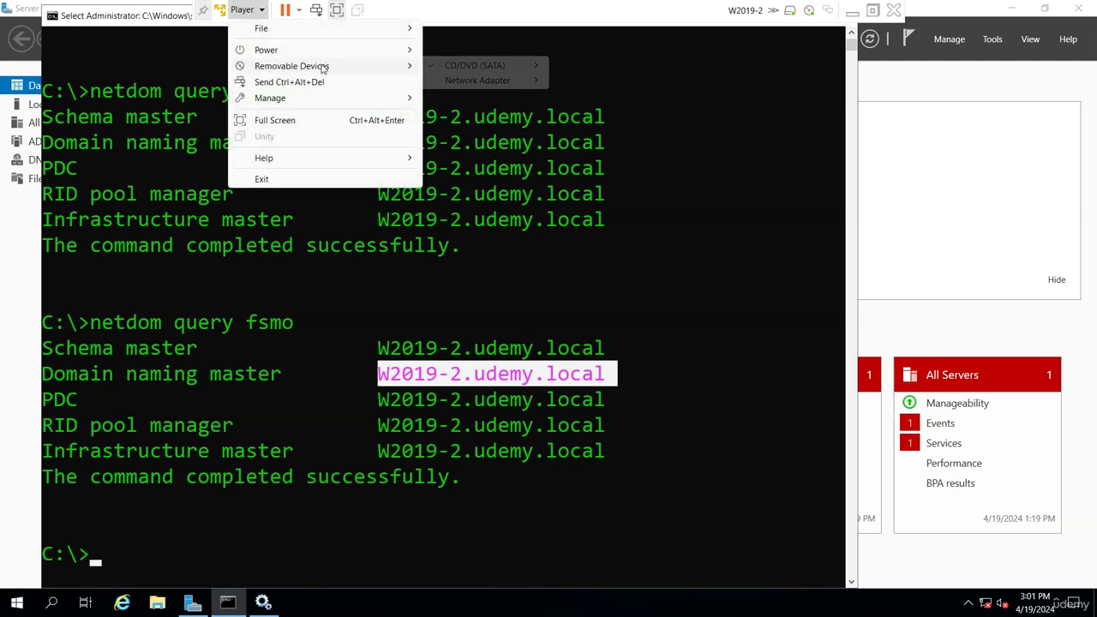
pyautogui.moveTo(505, 82)
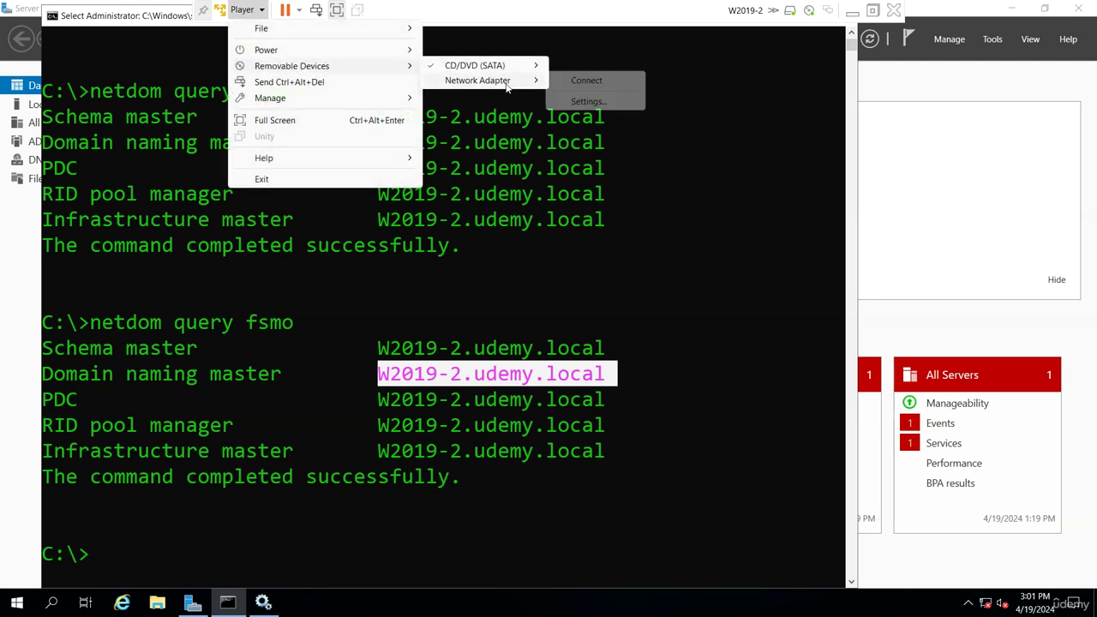
pyautogui.click(588, 79)
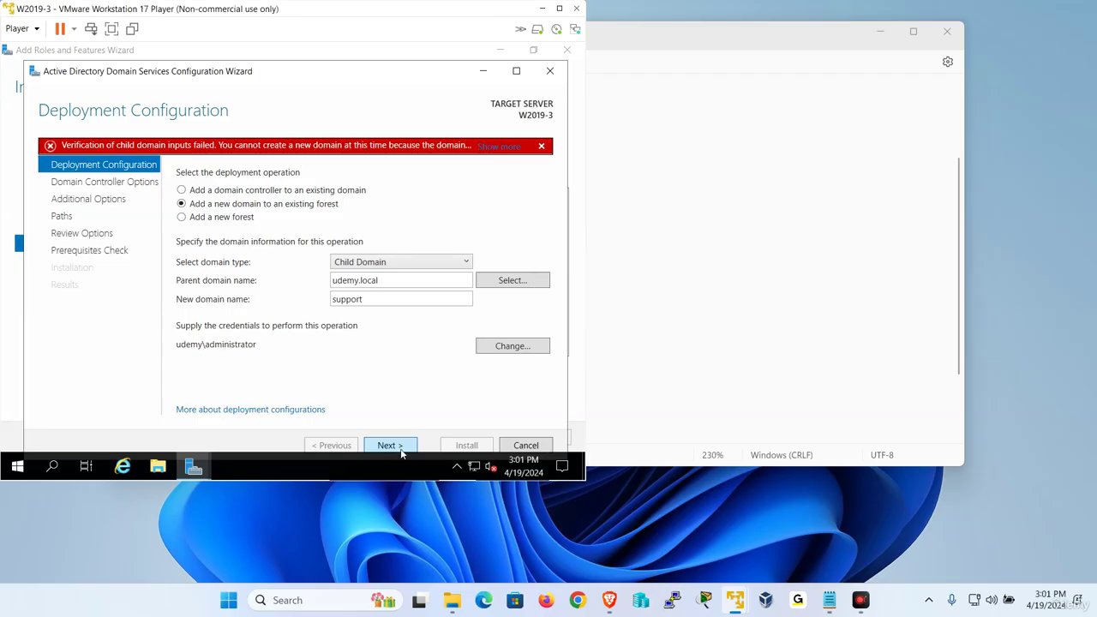
# Continue the W2019-3 promotion to the domain controller options, then enter and confirm the DSRM password, keeping the default options
pyautogui.click(400, 449)
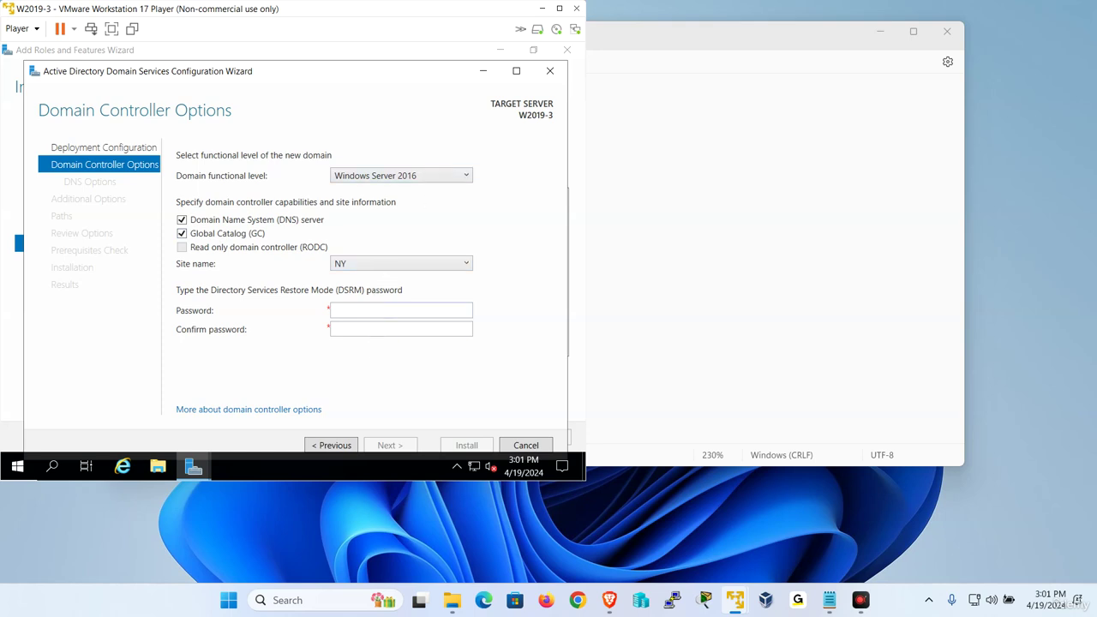
pyautogui.click(400, 310)
pyautogui.press('Tab')
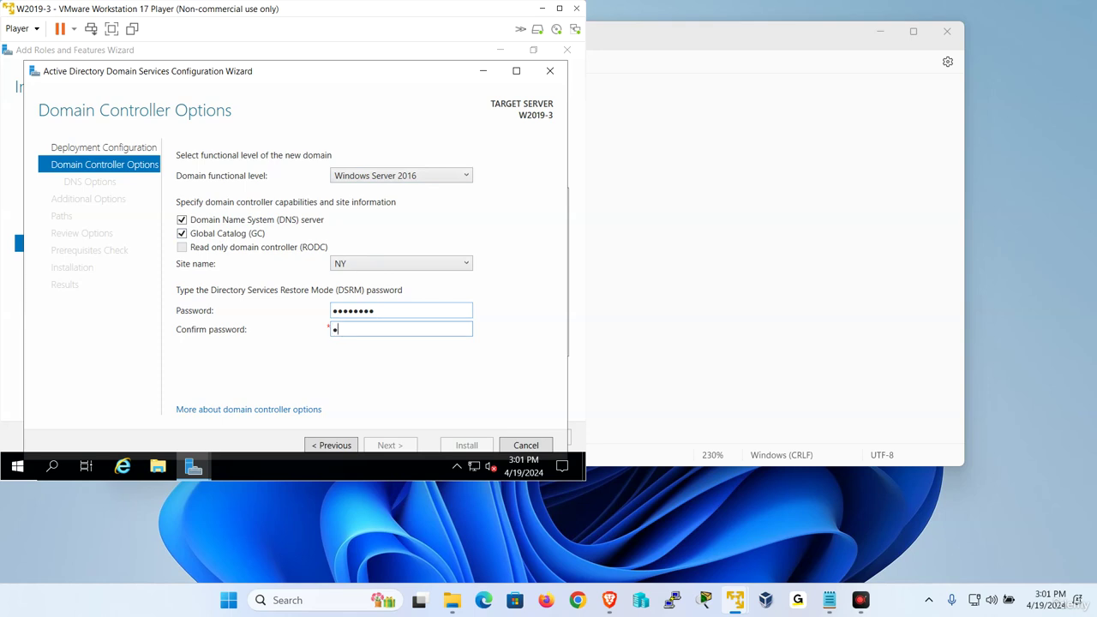
pyautogui.write('••••••••')
pyautogui.press('Return')
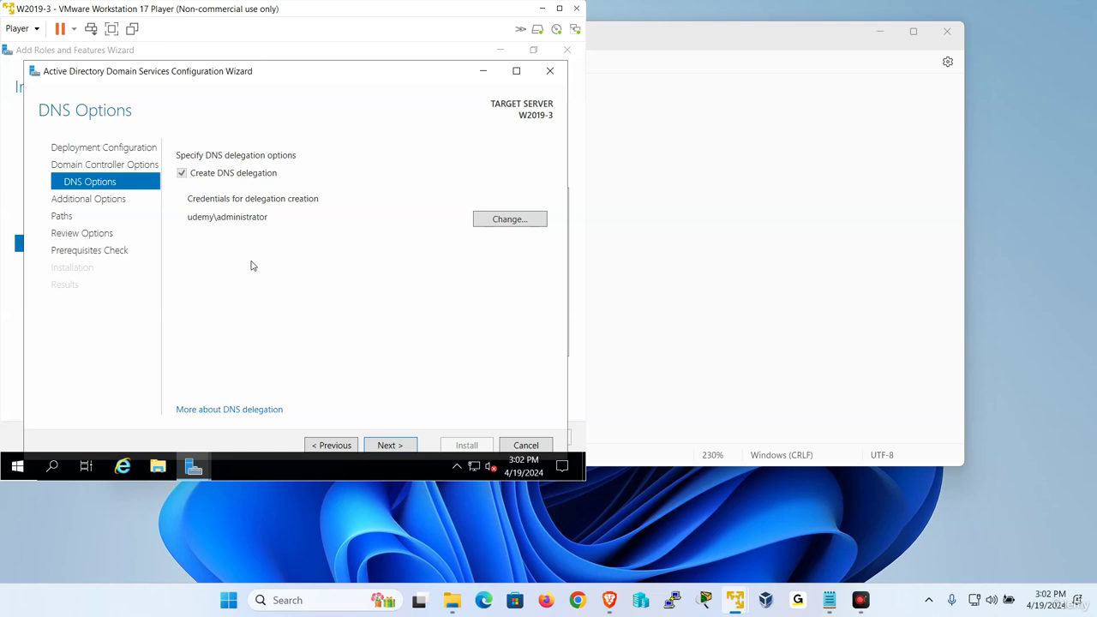
# Accept the DNS delegation, the NetBIOS name SUPPORT and the default paths, and install the domain controller after the prerequisites check
pyautogui.click(387, 445)
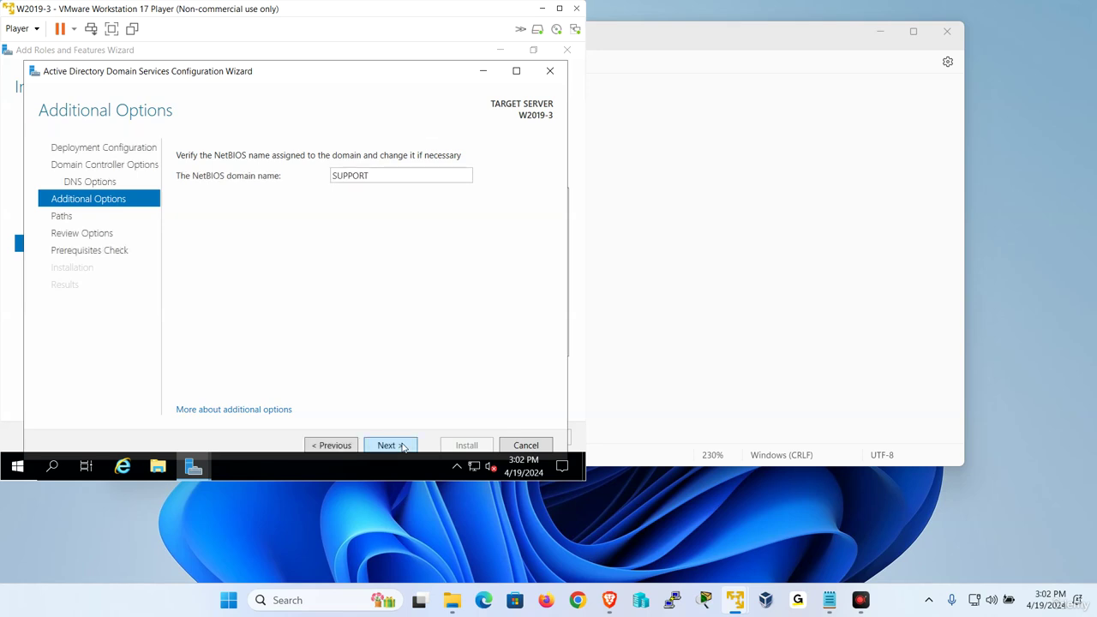
pyautogui.click(410, 449)
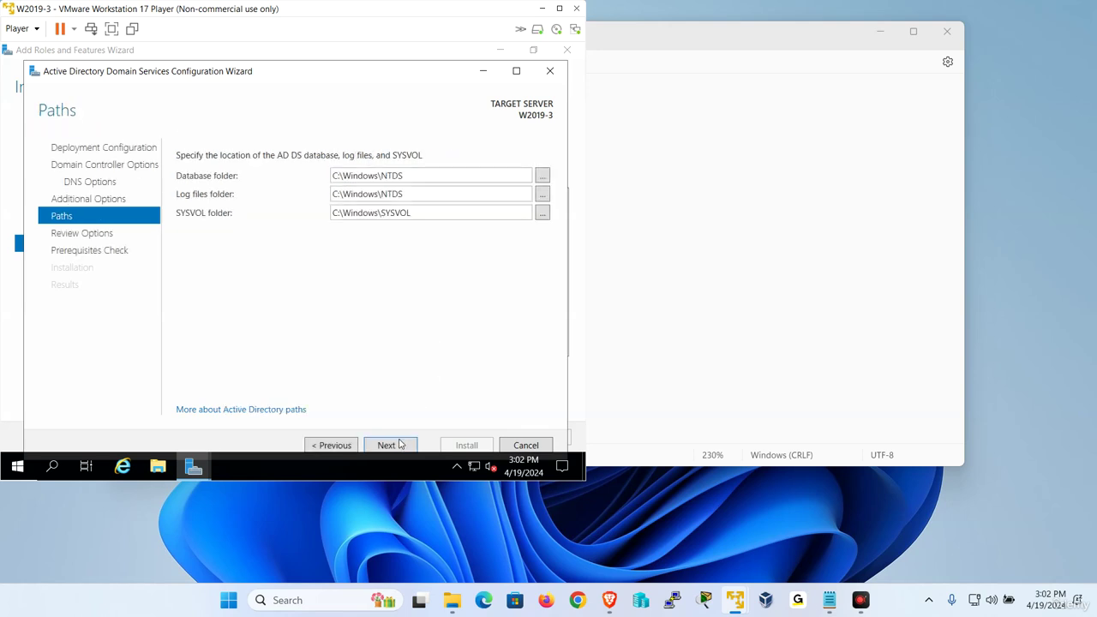
pyautogui.click(399, 444)
pyautogui.click(390, 444)
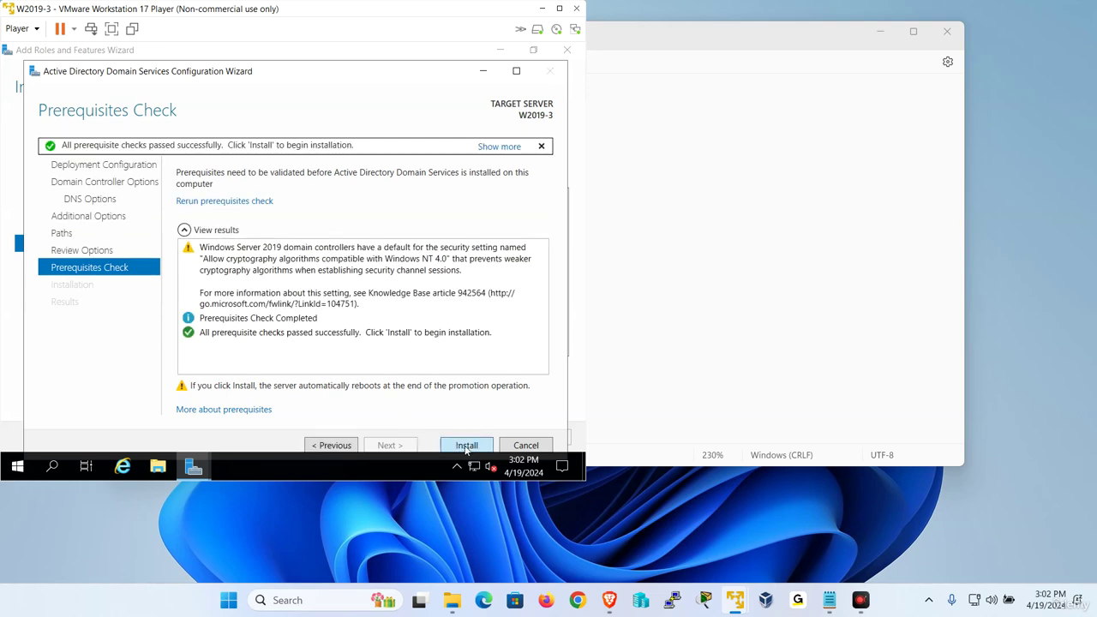
pyautogui.click(467, 448)
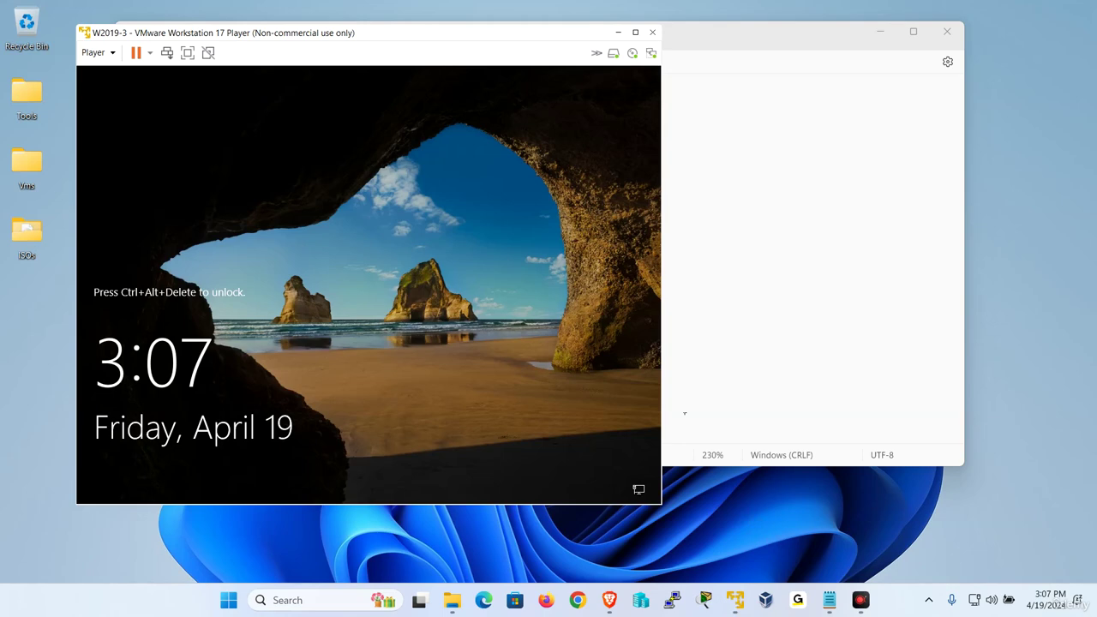
# Sign in to the restarted W2019-3 as SUPPORT\Administrator with the account password
pyautogui.click(97, 52)
pyautogui.click(154, 127)
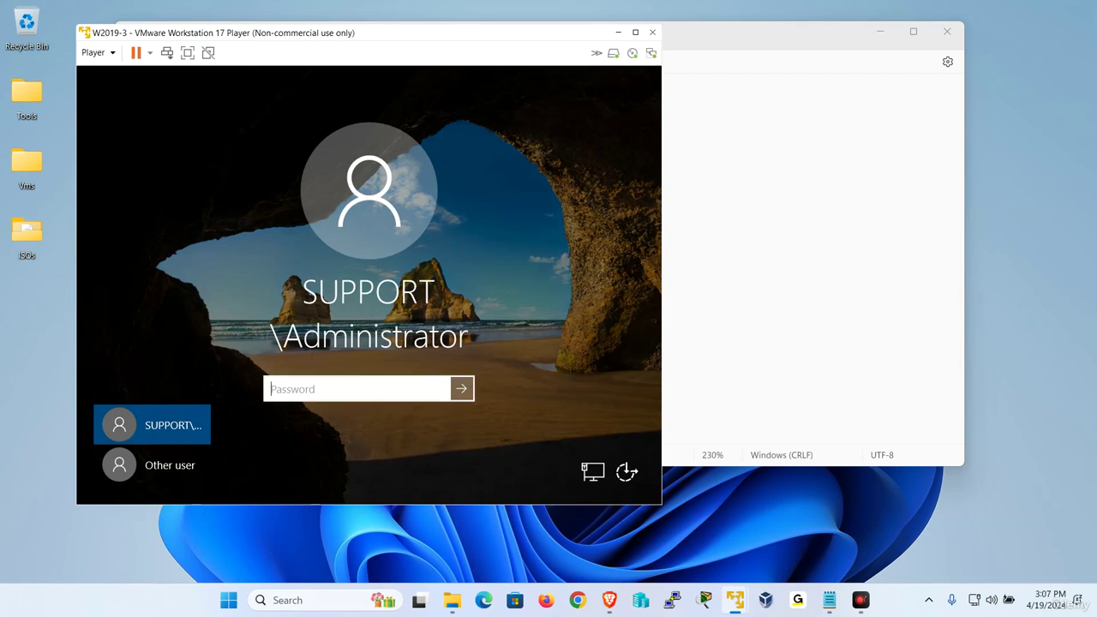
pyautogui.press('capslock')
pyautogui.write('•')
pyautogui.press('capslock')
pyautogui.write('••••')
pyautogui.press('Return')
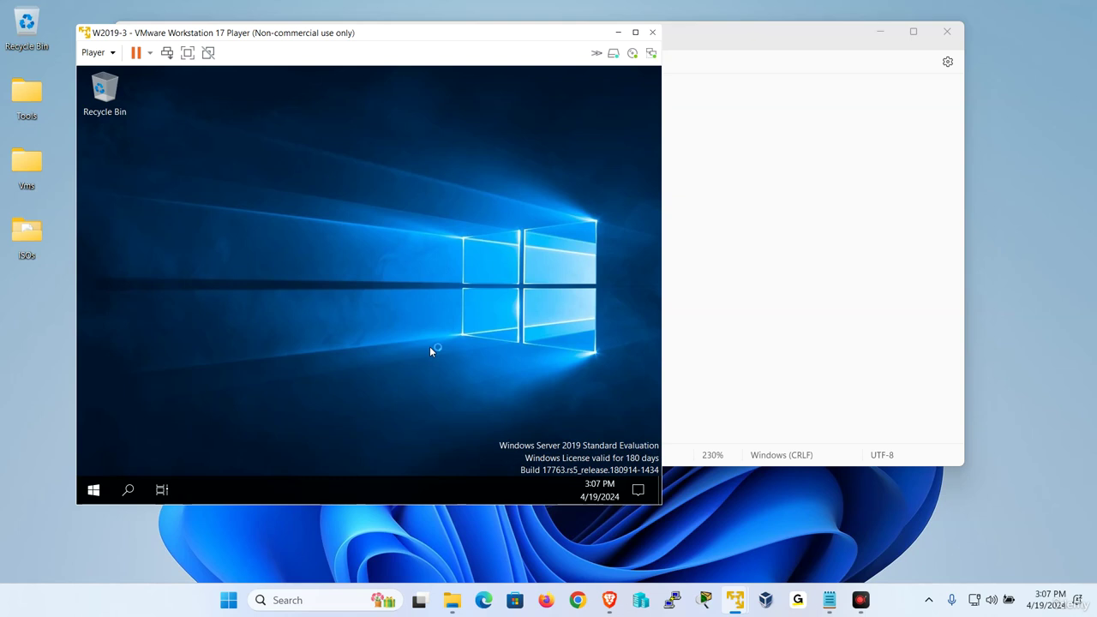
# Open a Command Prompt on W2019-3 by running cmd
pyautogui.press('super+r')
pyautogui.write('c')
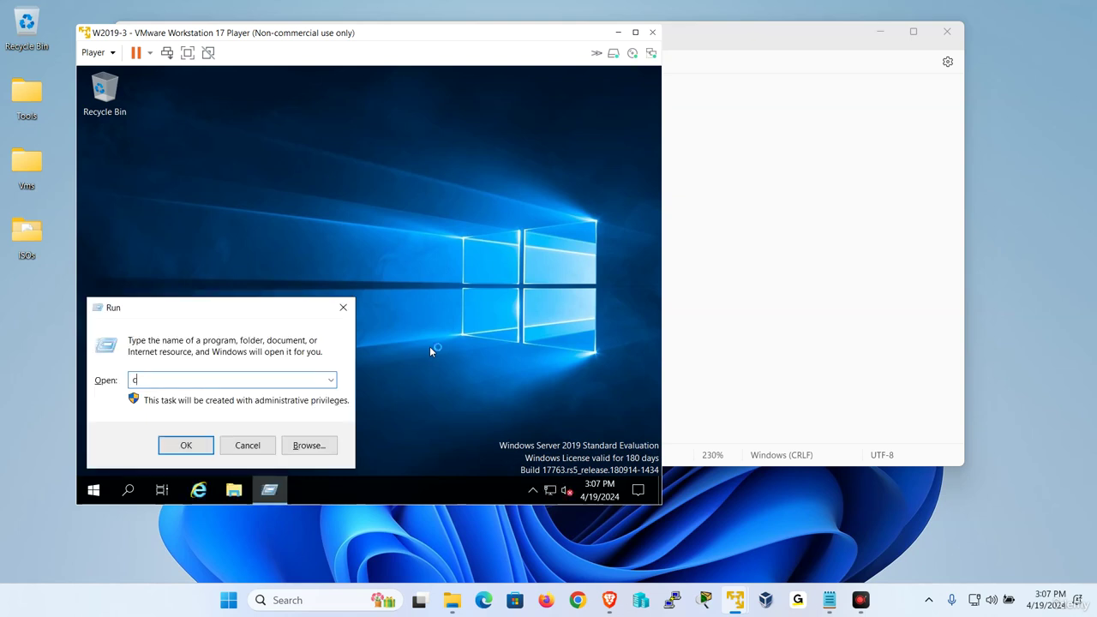
pyautogui.write('md')
pyautogui.press('Return')
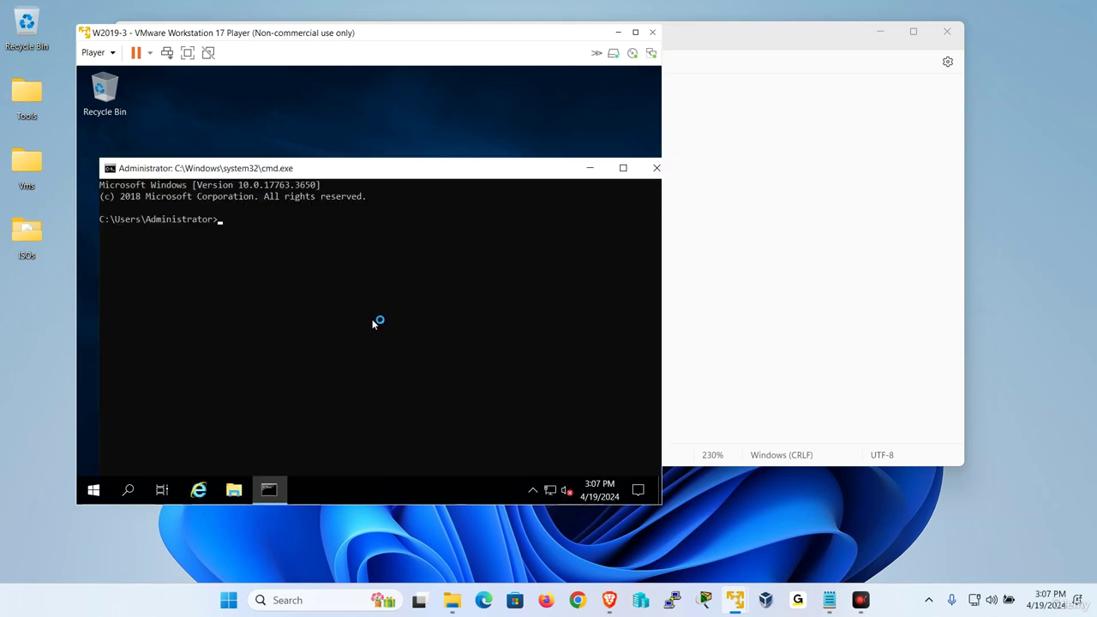
# Set the Command Prompt font size to 36 and the screen text color to bright green
pyautogui.click(110, 168)
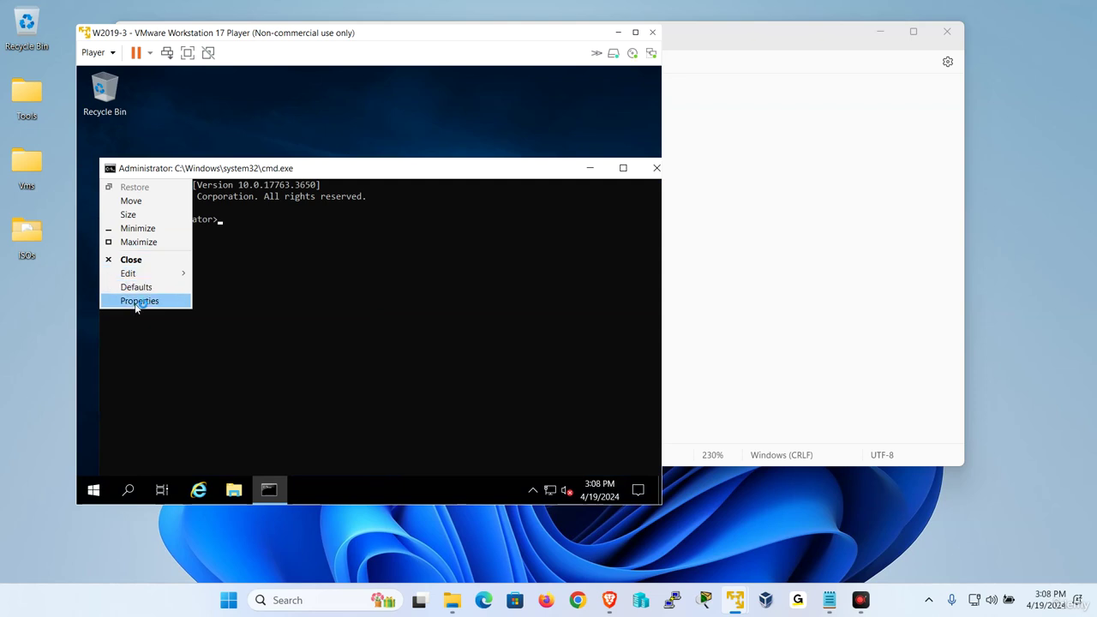
pyautogui.click(137, 301)
pyautogui.click(166, 159)
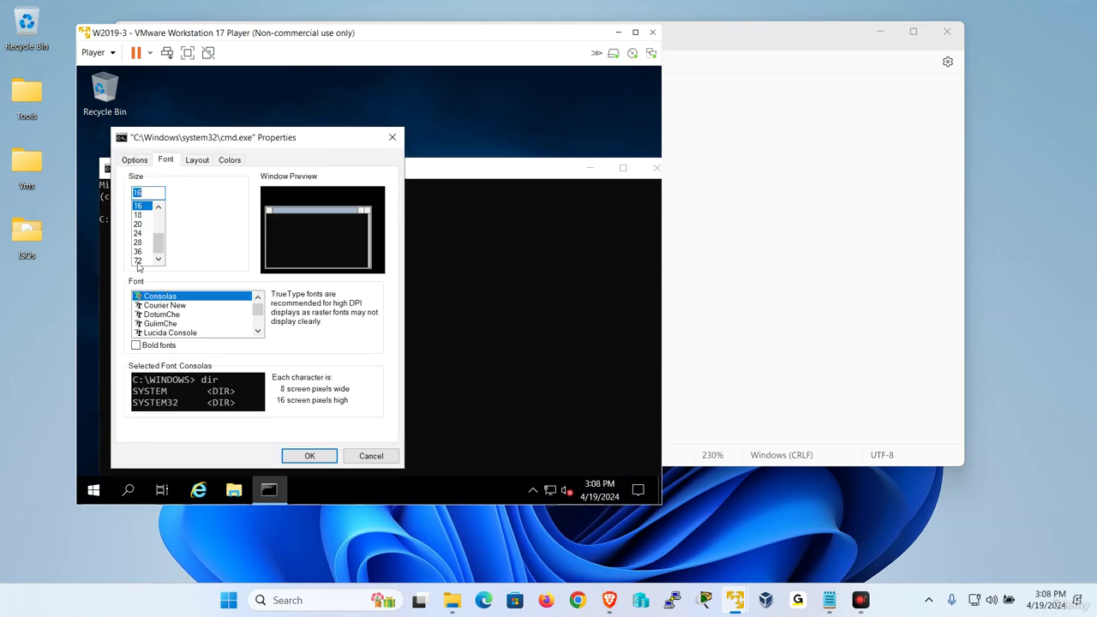
pyautogui.click(143, 250)
pyautogui.click(229, 159)
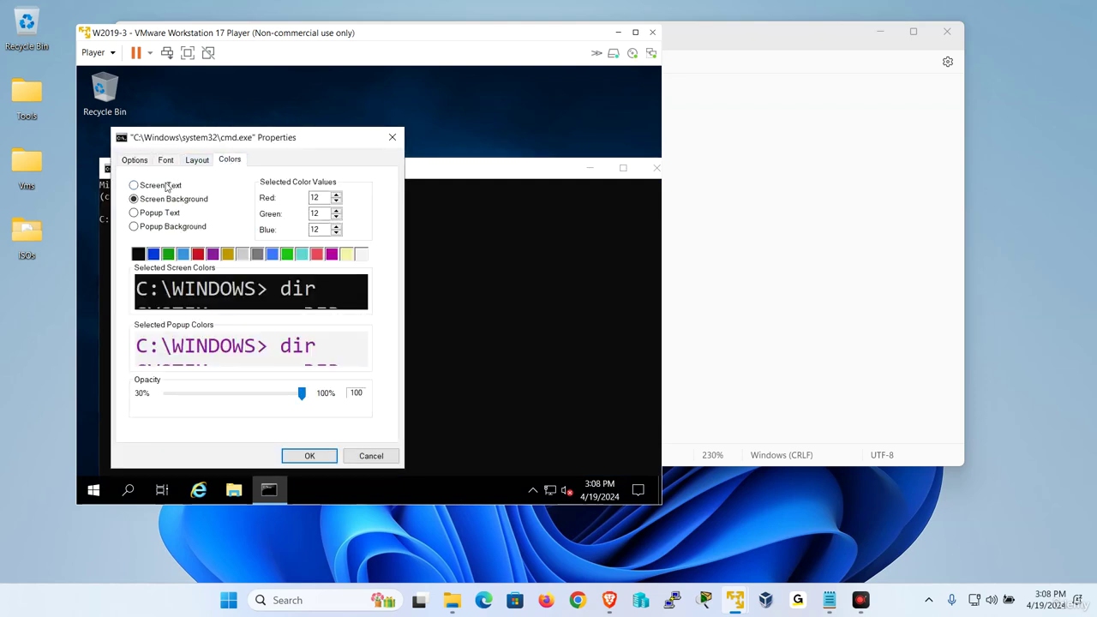
pyautogui.click(167, 187)
pyautogui.click(287, 253)
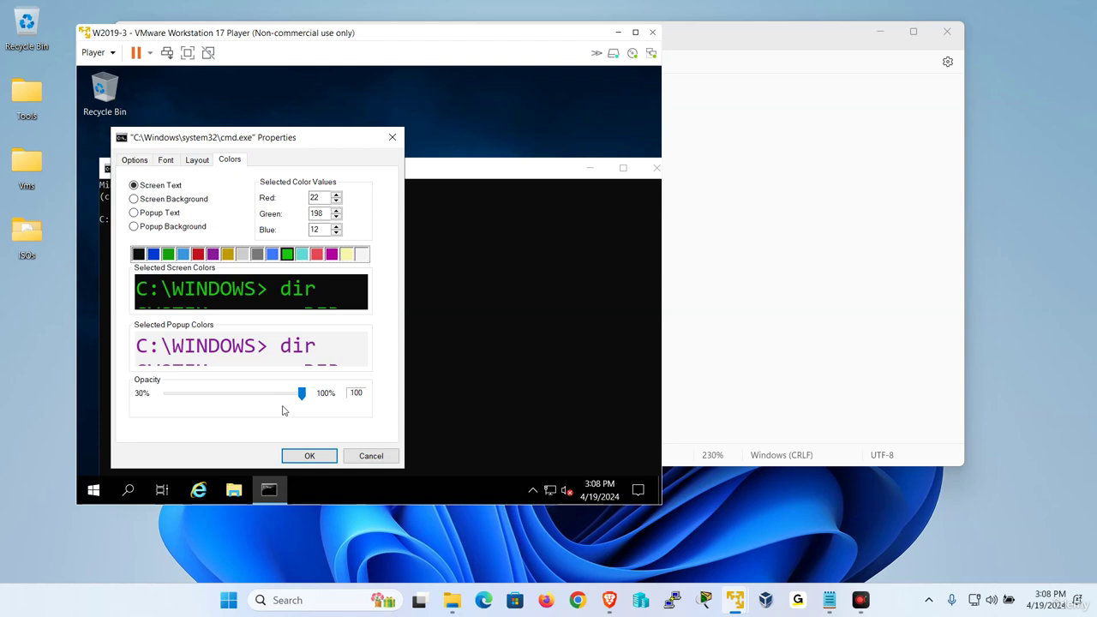
pyautogui.click(309, 455)
# Change to the root directory of drive C and clear the Command Prompt screen
pyautogui.click(324, 341)
pyautogui.write('cd\\')
pyautogui.press('Return')
pyautogui.write('cls')
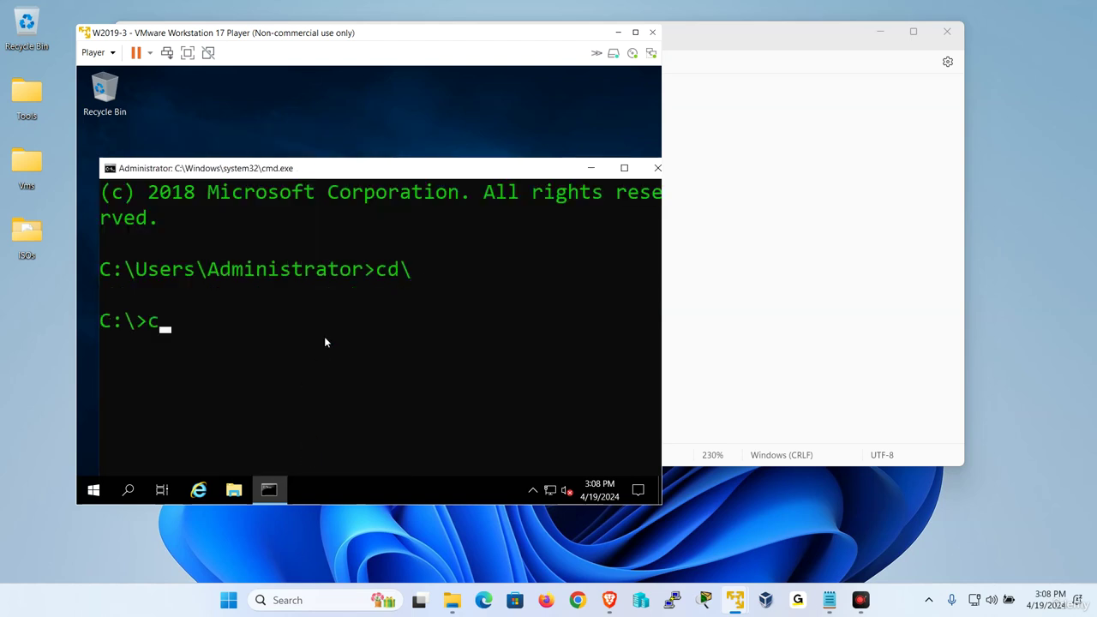
pyautogui.press('Return')
# Query the FSMO role holders from W2019-3 with netdom query fsmo and show the virtual machine in full screen
pyautogui.write('netdo')
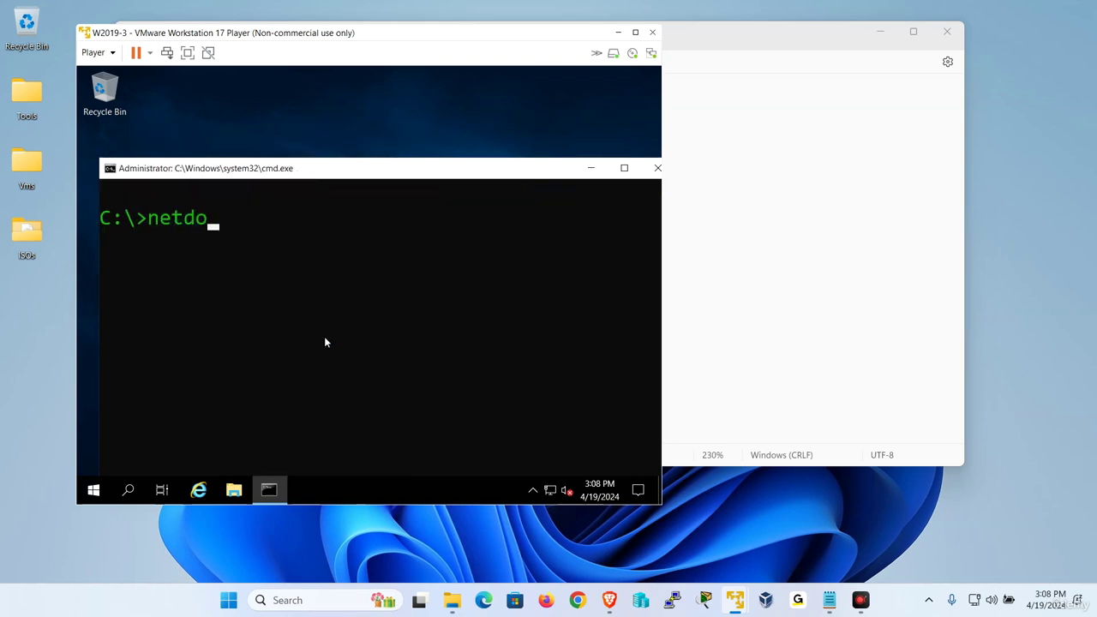
pyautogui.write('m query fsmo')
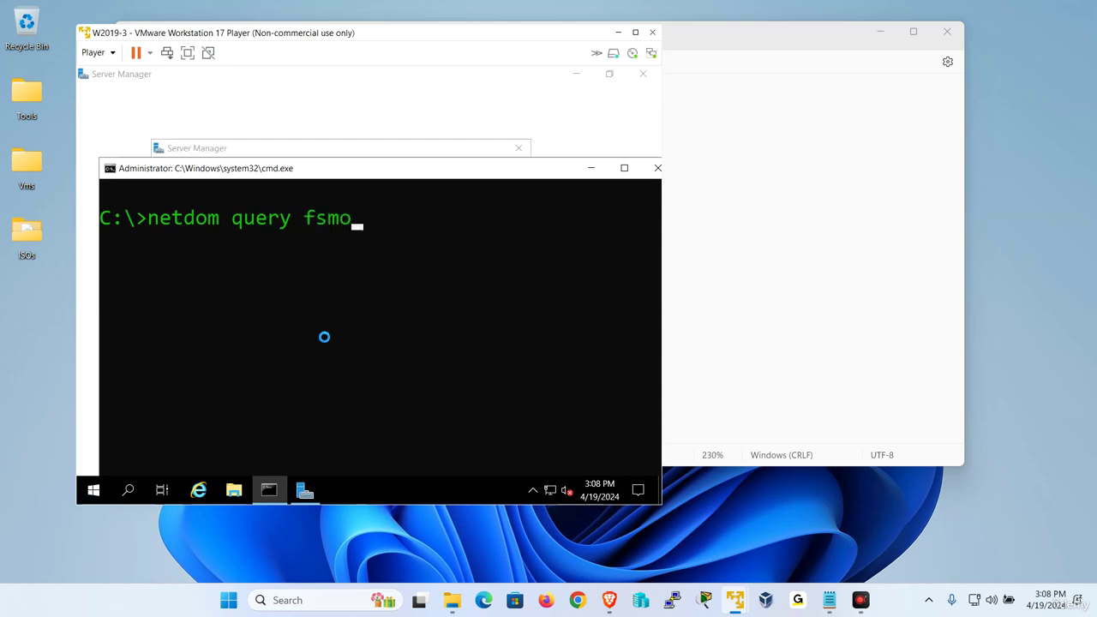
pyautogui.press('Return')
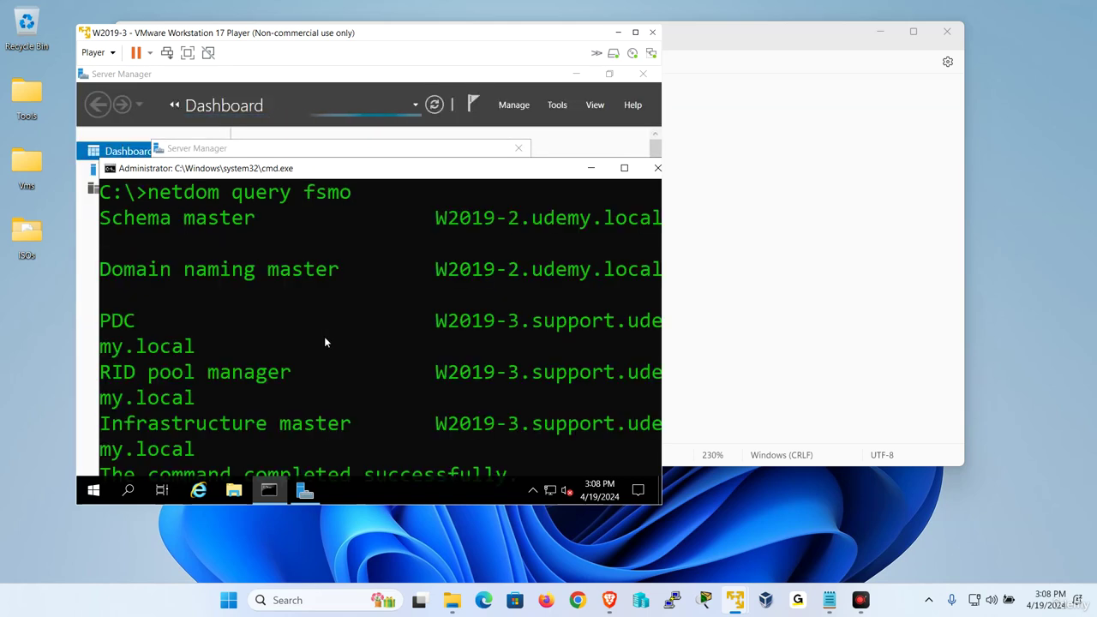
pyautogui.click(188, 52)
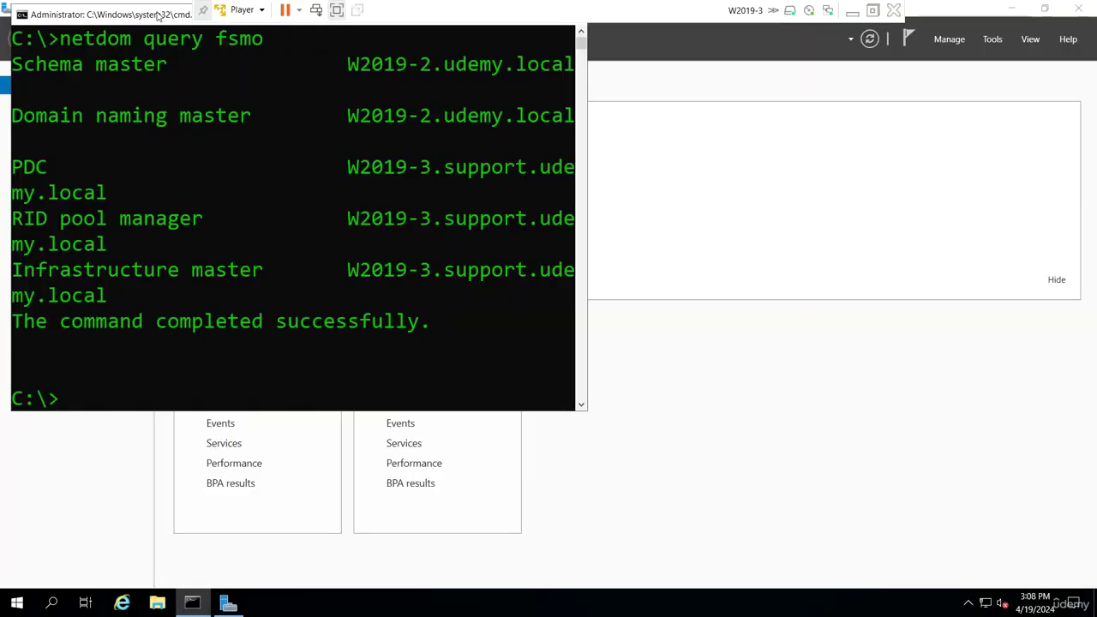
# Maximize the Command Prompt and highlight the PDC, RID pool manager and Infrastructure master holders in the query output
pyautogui.doubleClick(162, 14)
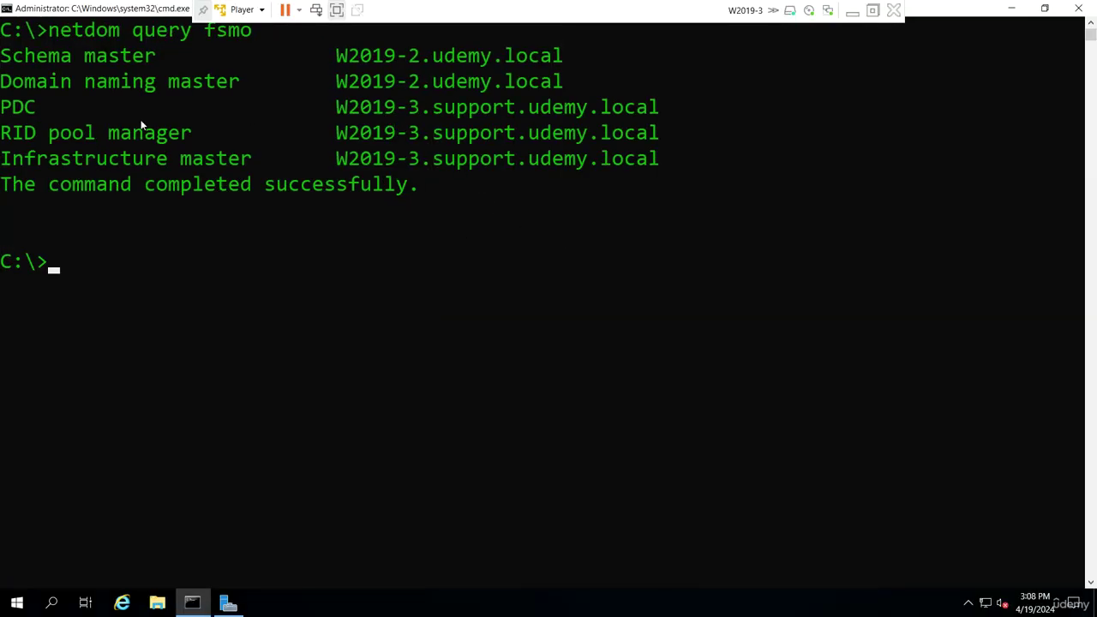
pyautogui.moveTo(239, 107); pyautogui.dragTo(593, 169)
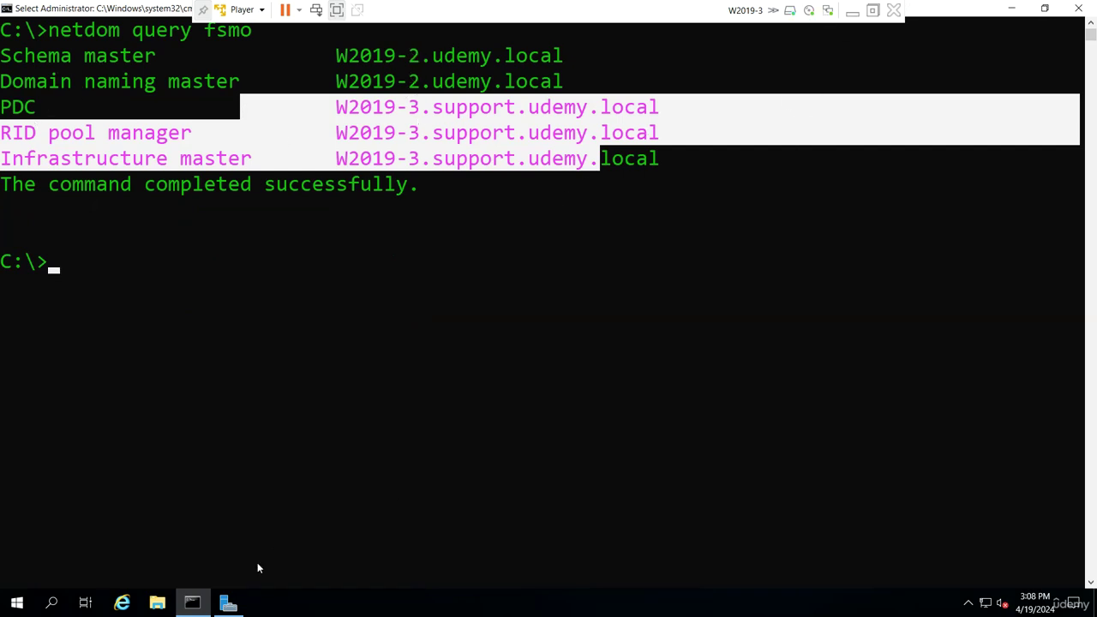
# Open Active Directory Users and Computers from Server Manager, widen the Name column of support.udemy.local's Users container and select Domain Admins
pyautogui.click(228, 603)
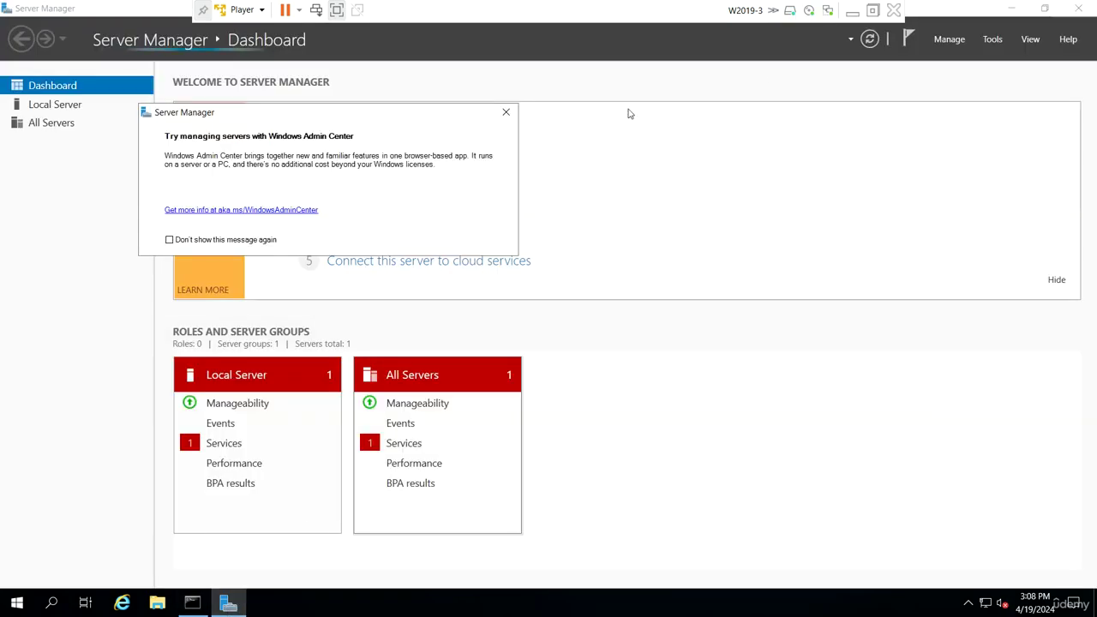
pyautogui.click(991, 39)
pyautogui.click(940, 127)
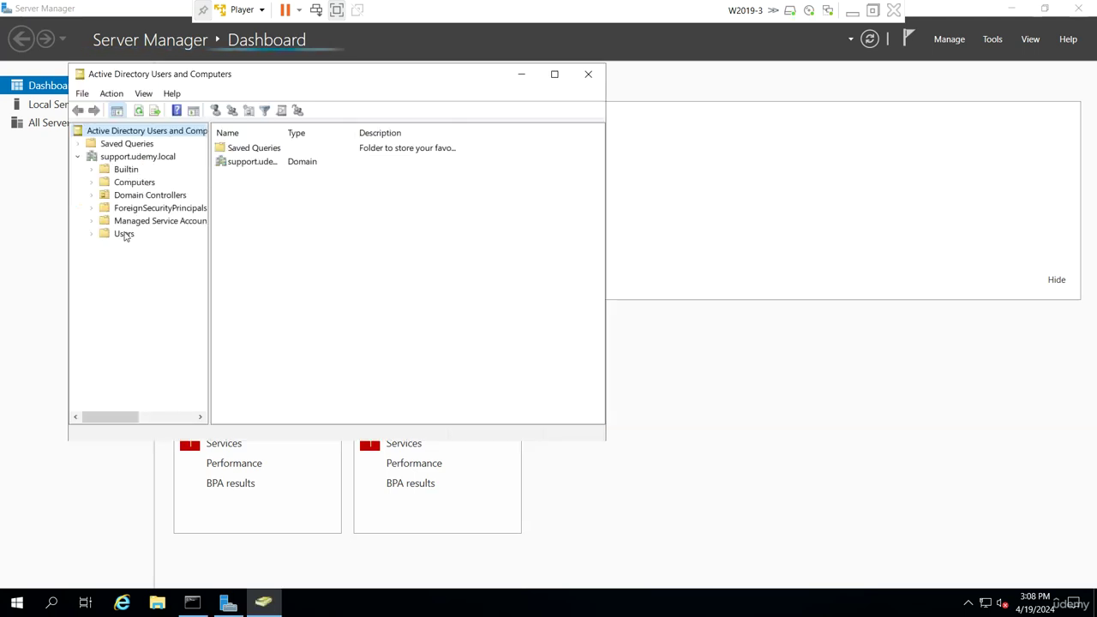
pyautogui.click(125, 233)
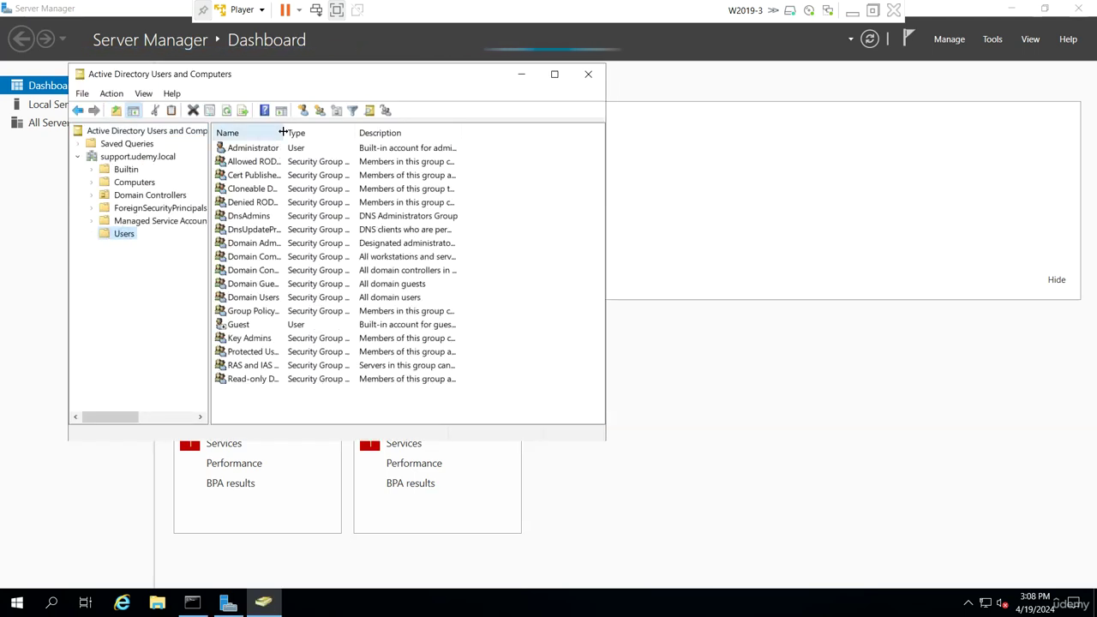
pyautogui.moveTo(286, 133); pyautogui.dragTo(384, 133)
pyautogui.click(272, 244)
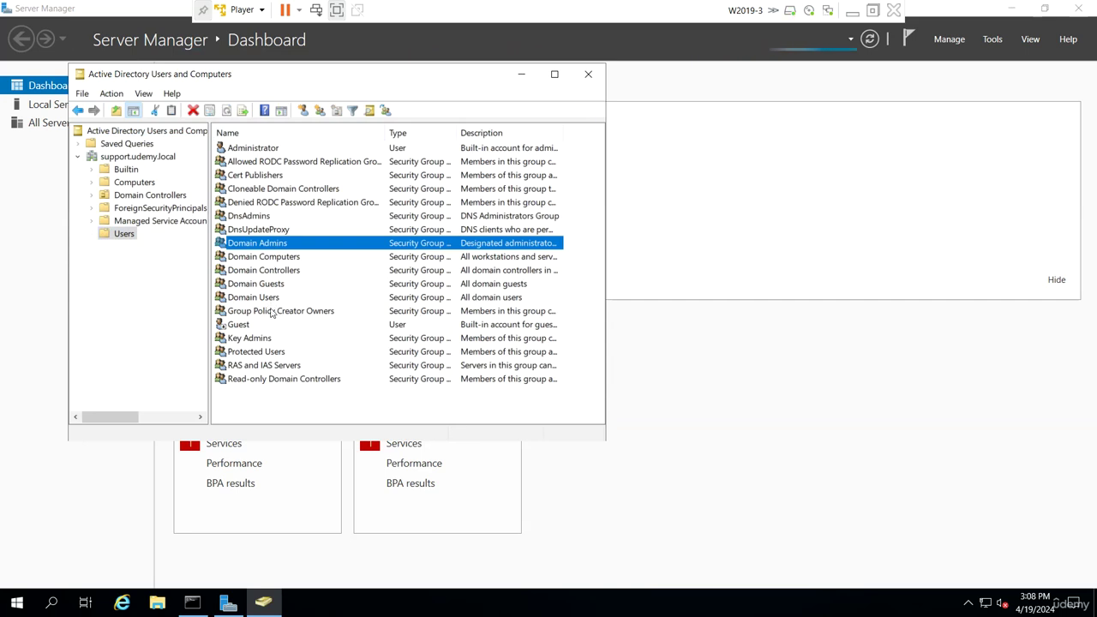
# Change the managed domain in Active Directory Users and Computers to udemy.local and display its containers
pyautogui.rightClick(144, 158)
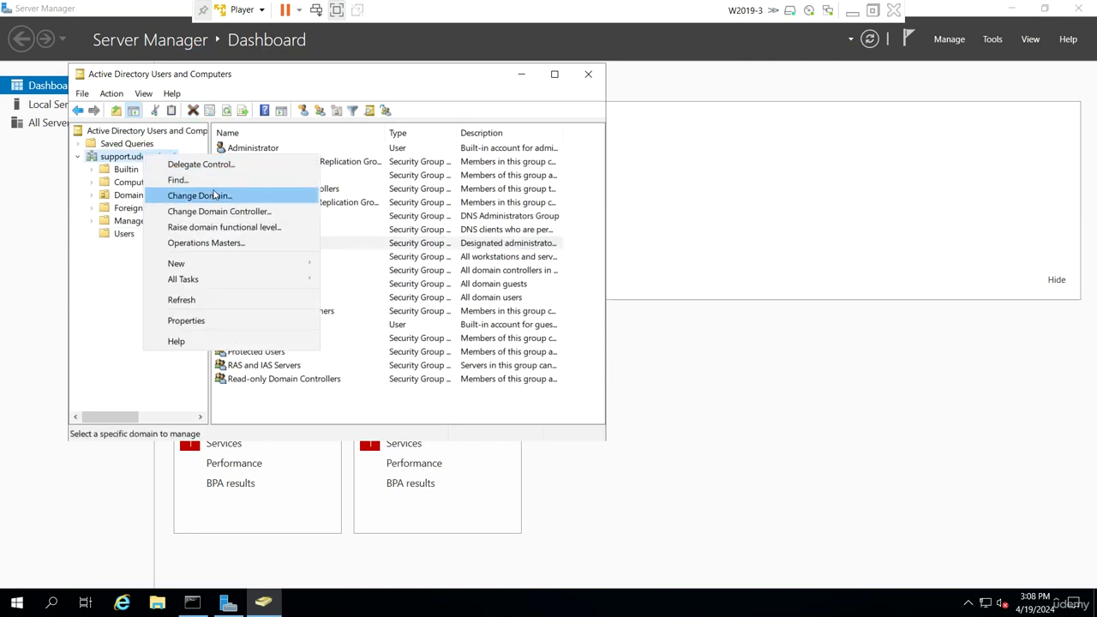
pyautogui.click(246, 191)
pyautogui.click(444, 236)
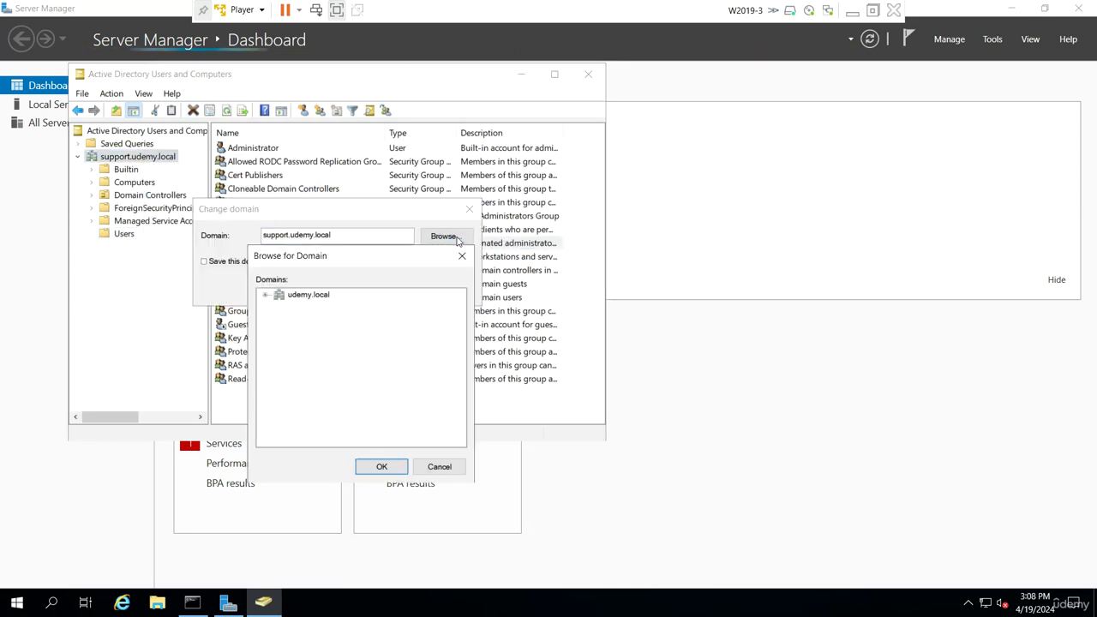
pyautogui.click(267, 296)
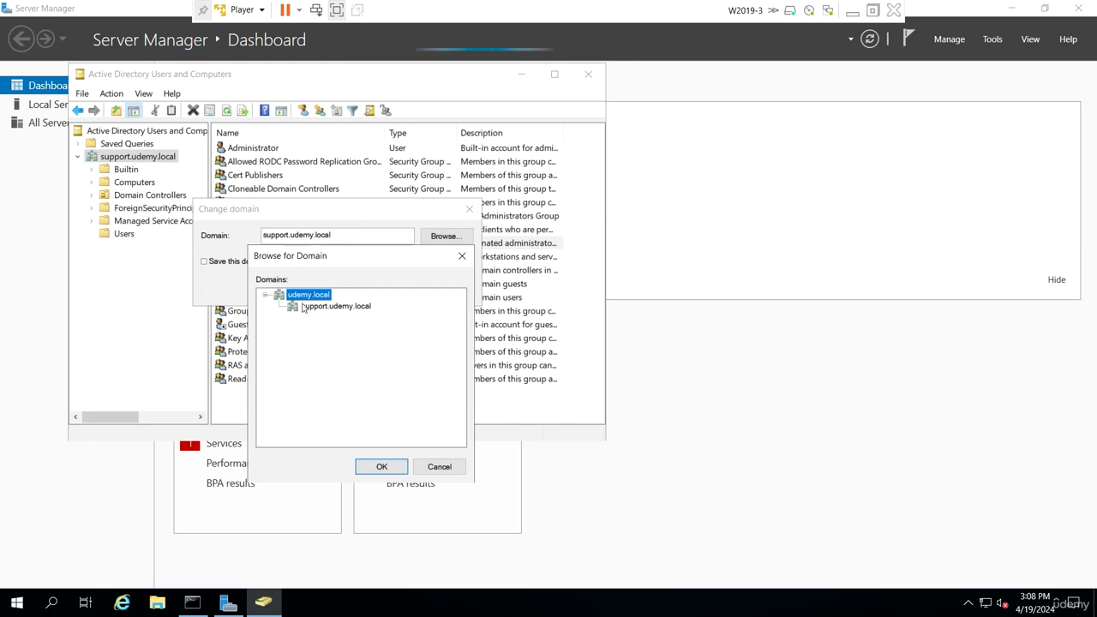
pyautogui.click(381, 467)
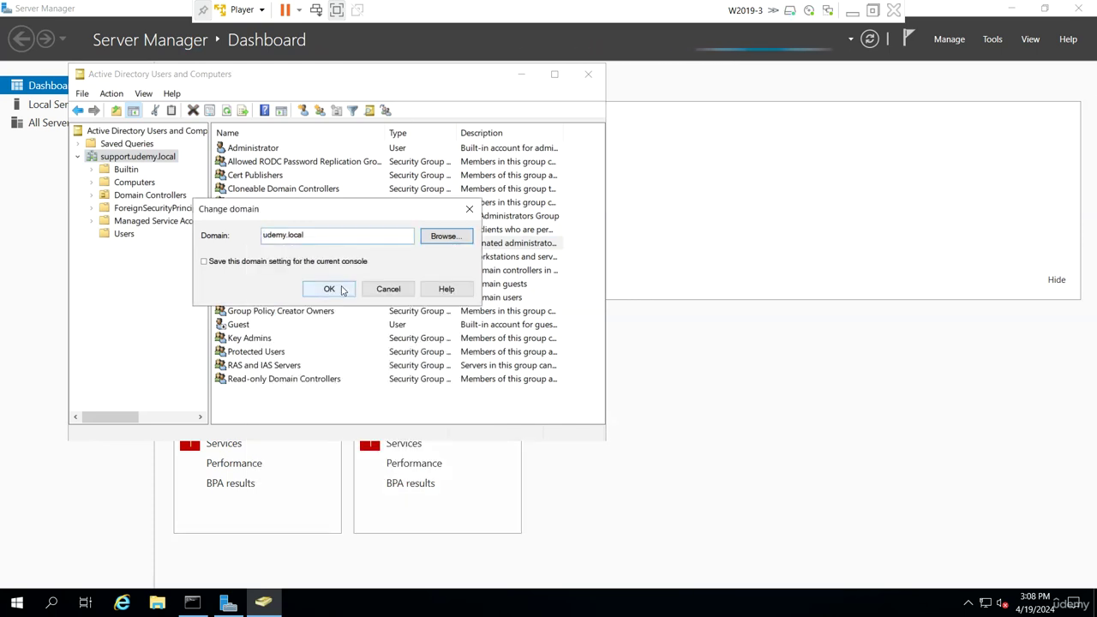
pyautogui.click(329, 288)
pyautogui.doubleClick(121, 159)
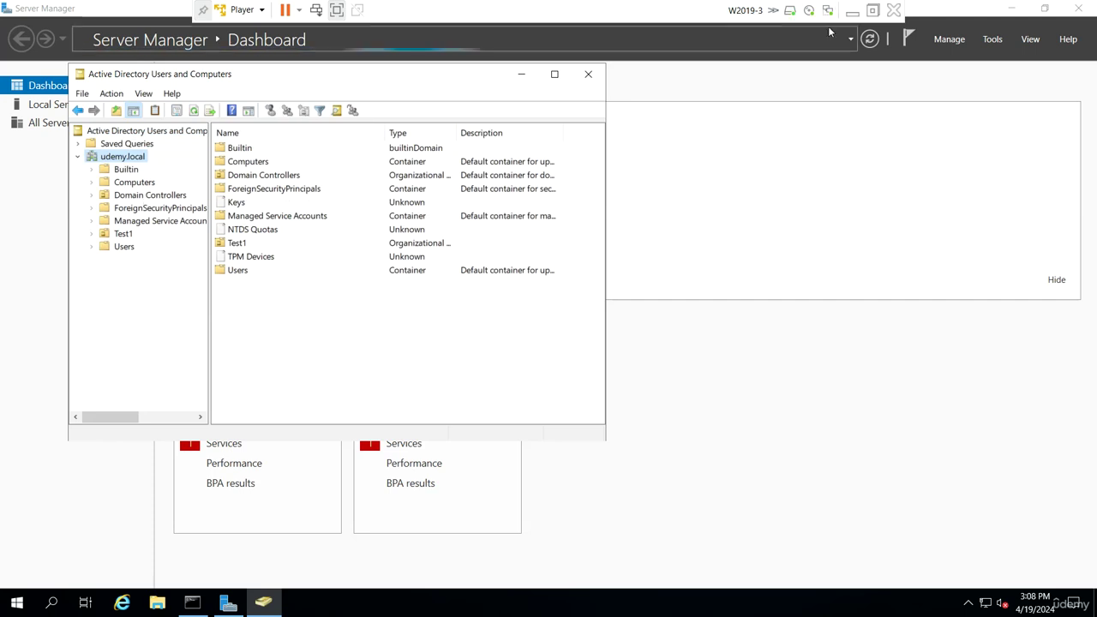
# Switch to the W2019-1 virtual machine and unlock it with the domain administrator's password
pyautogui.click(852, 10)
pyautogui.moveTo(736, 603)
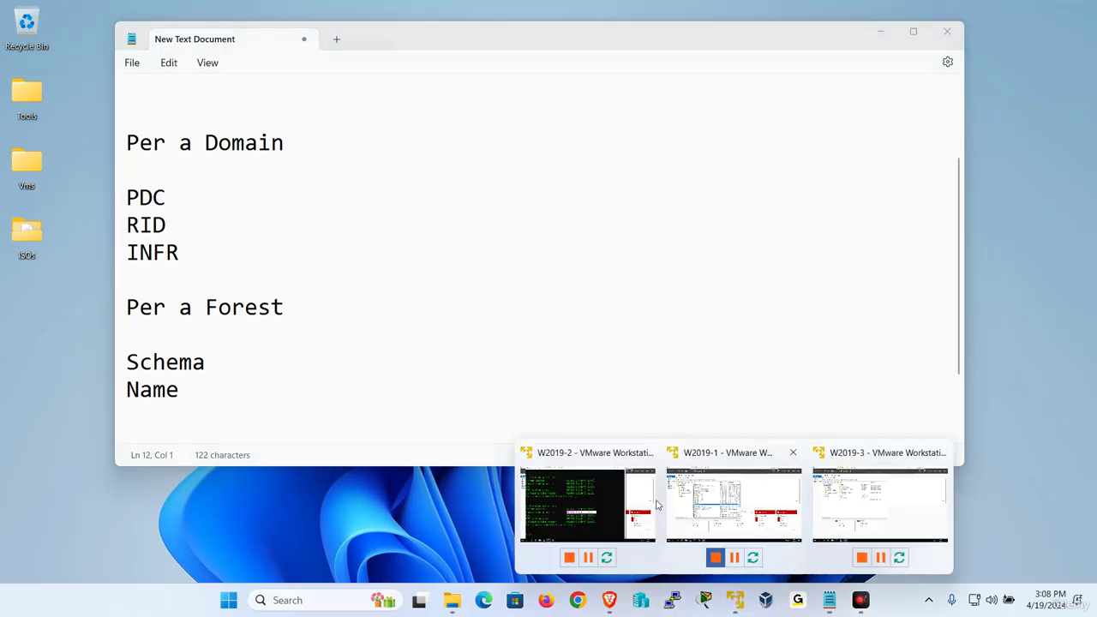
pyautogui.click(737, 503)
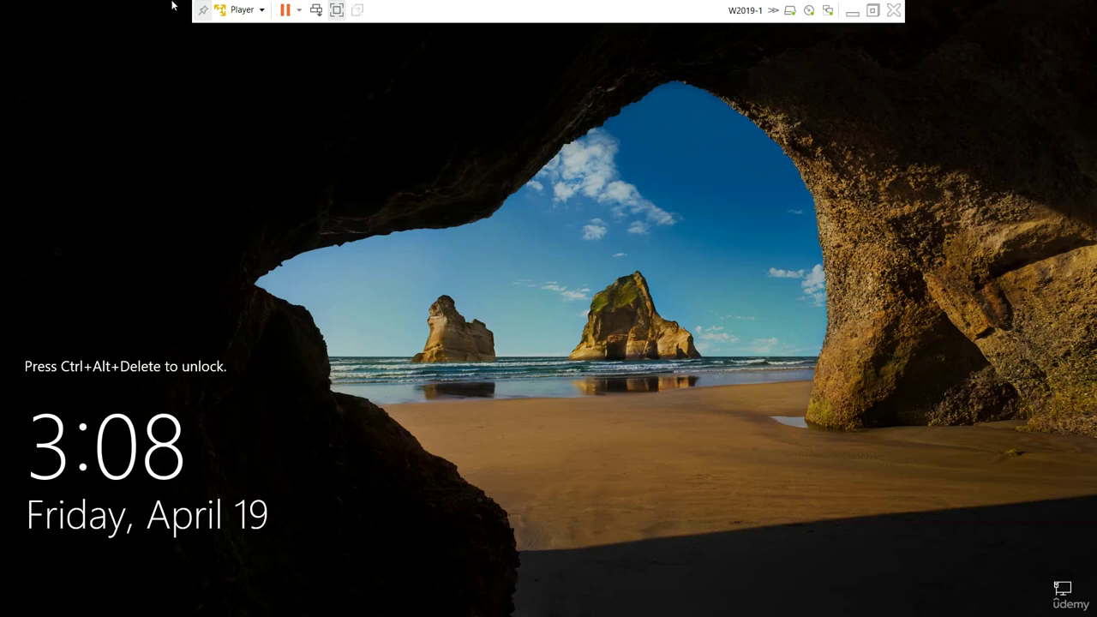
pyautogui.click(242, 9)
pyautogui.click(292, 81)
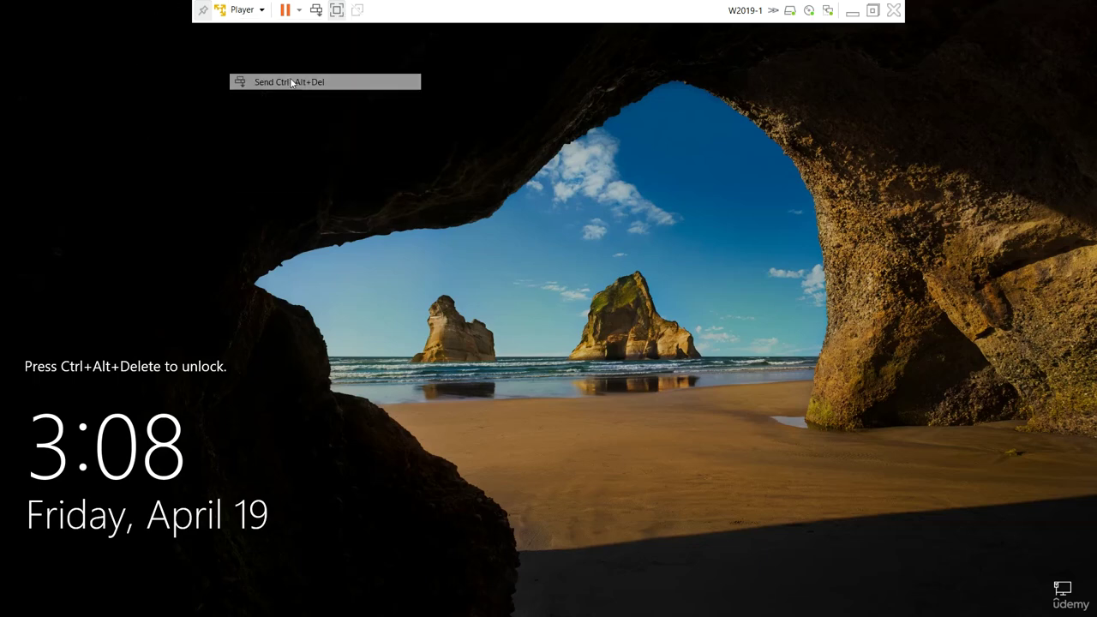
pyautogui.press('capslock')
pyautogui.write('•')
pyautogui.press('capslock')
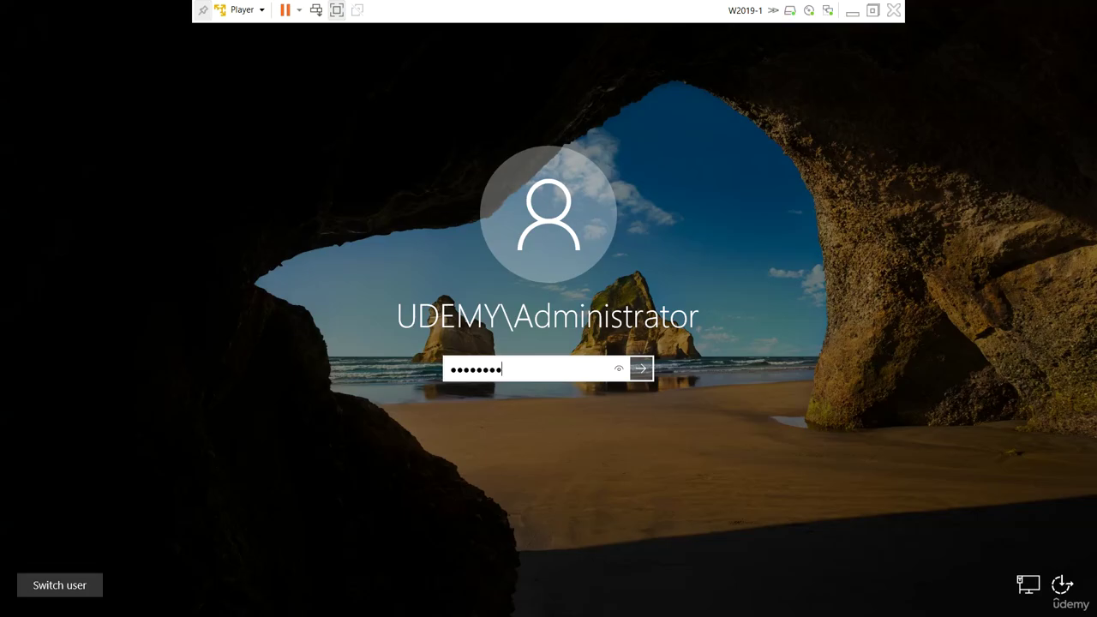
pyautogui.press('Return')
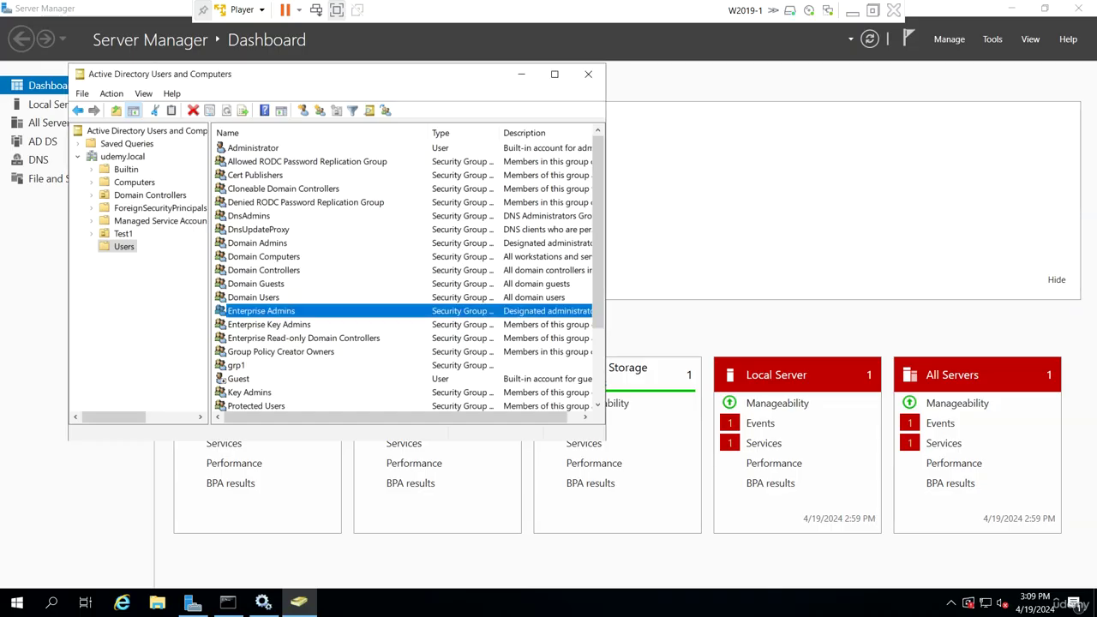
# Change the managed domain in W2019-1's Active Directory Users and Computers to support.udemy.local and display its containers
pyautogui.rightClick(133, 160)
pyautogui.click(217, 198)
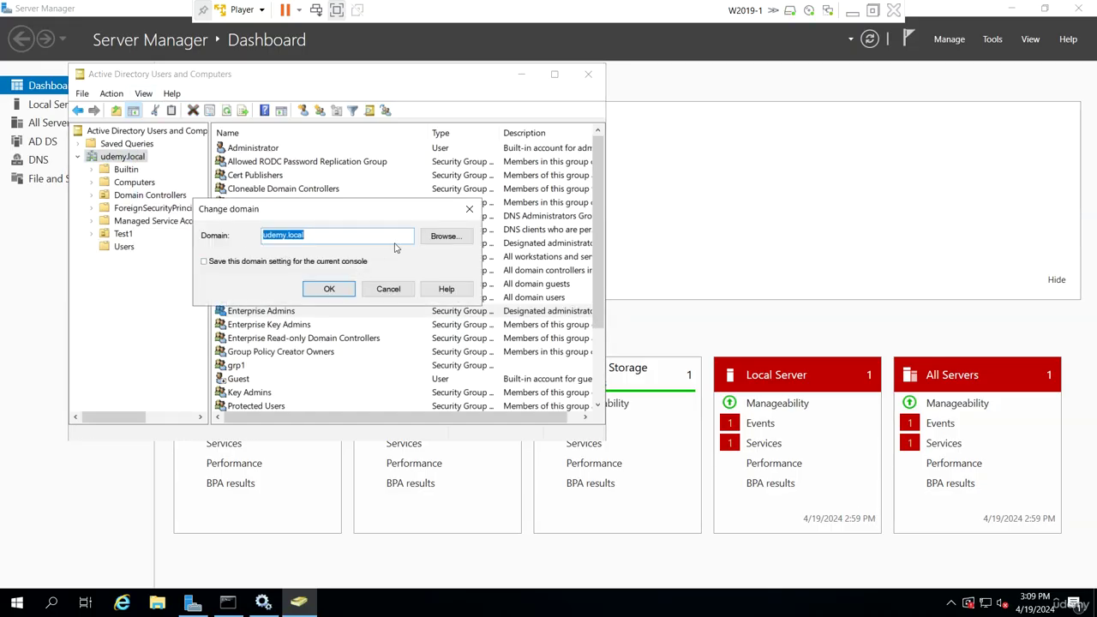
pyautogui.click(444, 237)
pyautogui.click(265, 298)
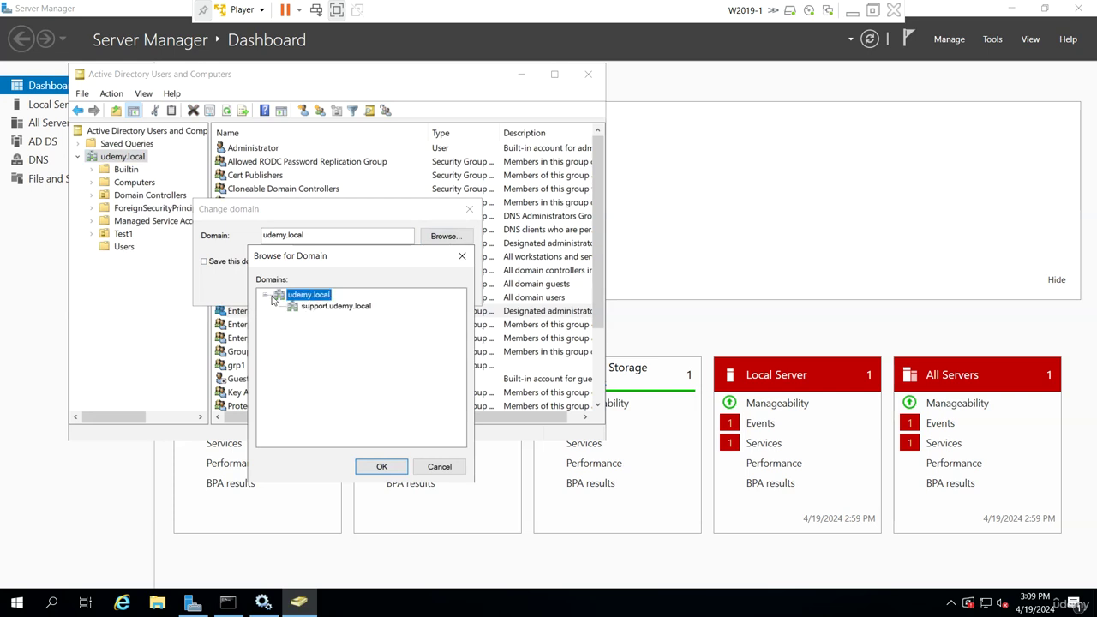
pyautogui.click(316, 307)
pyautogui.click(400, 470)
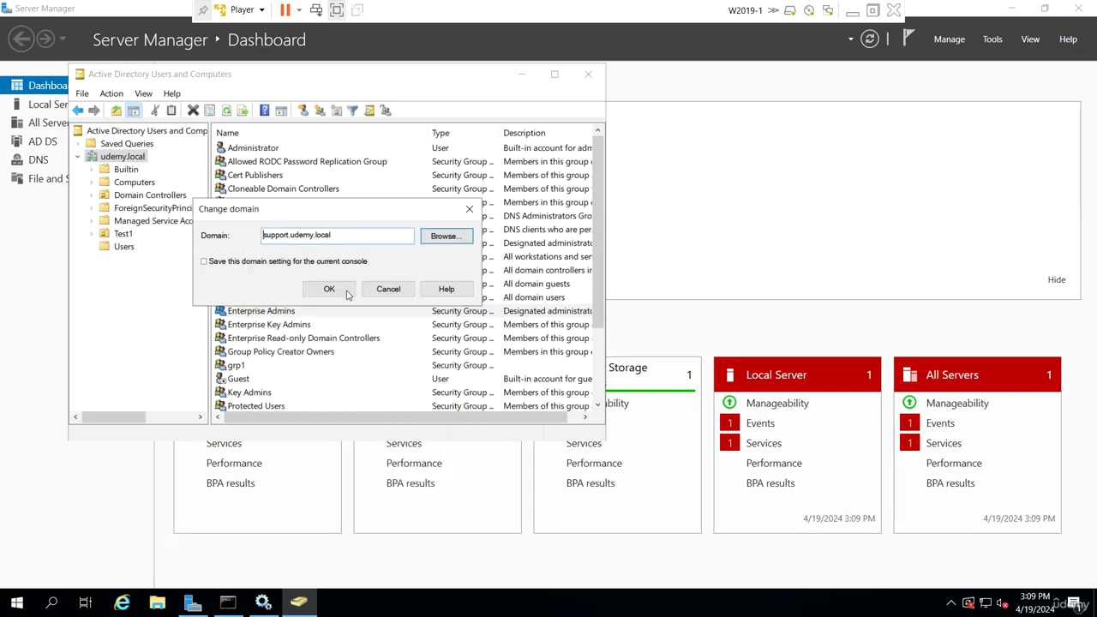
pyautogui.click(341, 289)
pyautogui.click(155, 160)
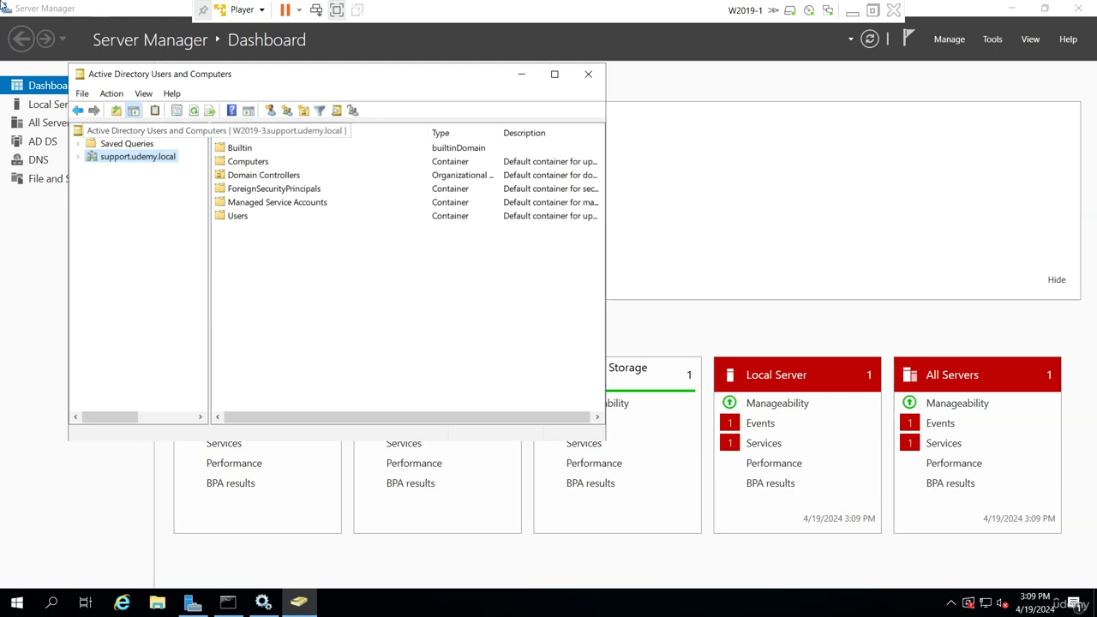
# Return to the Notepad notes on the host and highlight the PDC, RID and INFR lines under Per a Domain
pyautogui.click(850, 18)
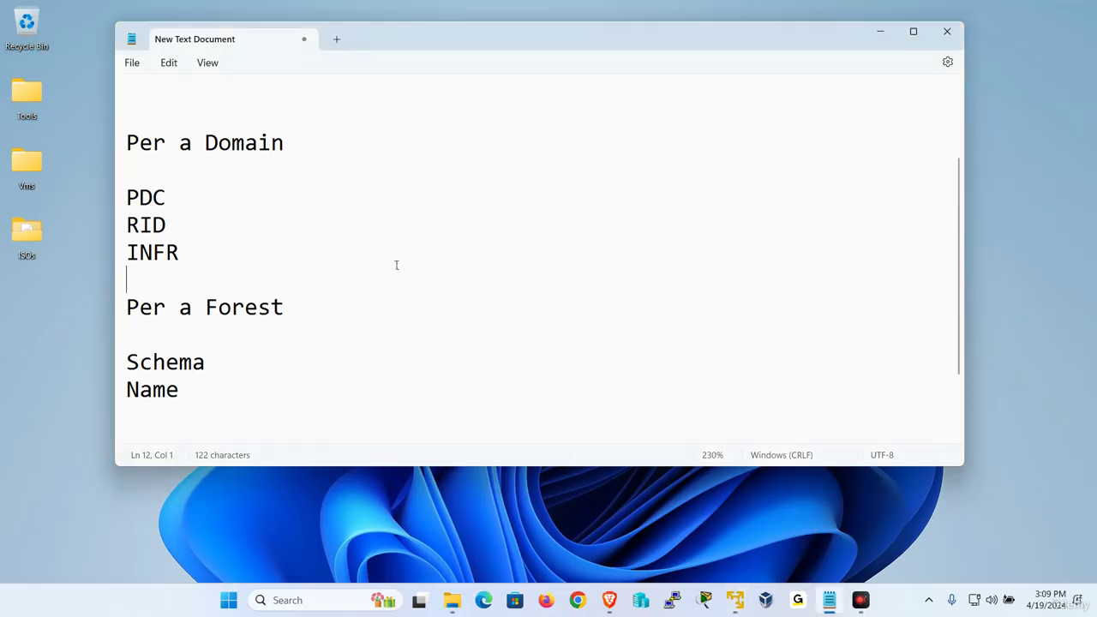
pyautogui.click(289, 316)
pyautogui.doubleClick(275, 143)
pyautogui.click(206, 252)
pyautogui.moveTo(218, 254); pyautogui.dragTo(128, 194)
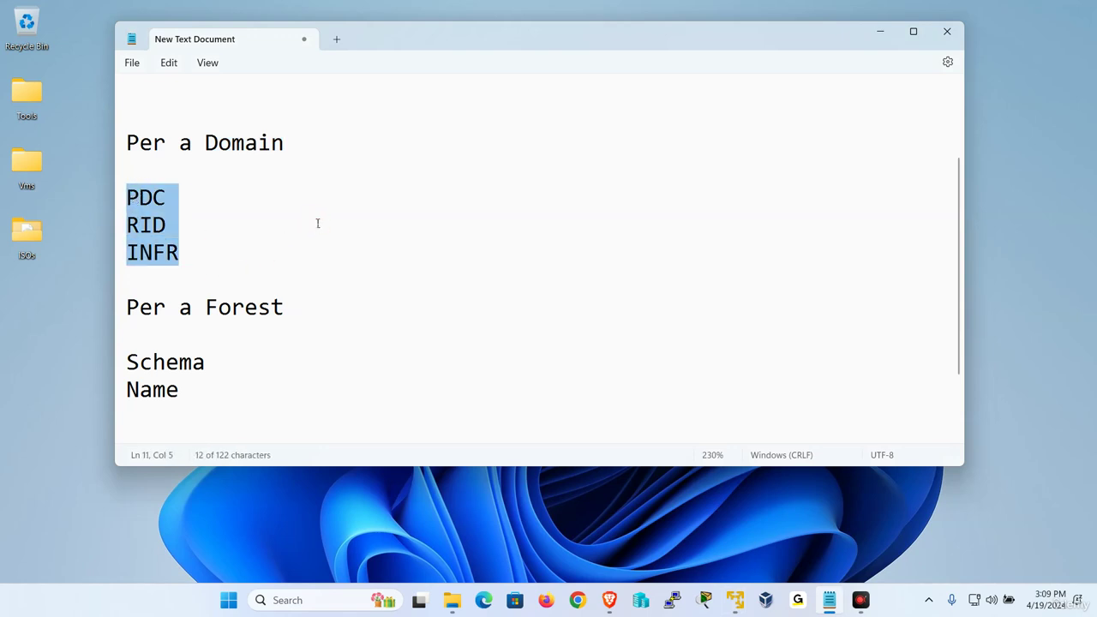